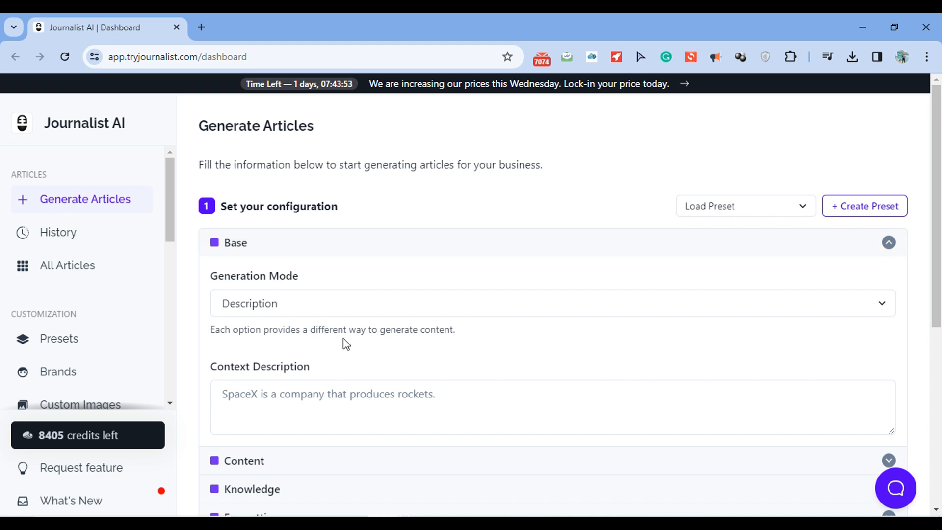
- Look through the article batch history and the sidebar's blog automation sections, and return to the article generation page
click(70, 244)
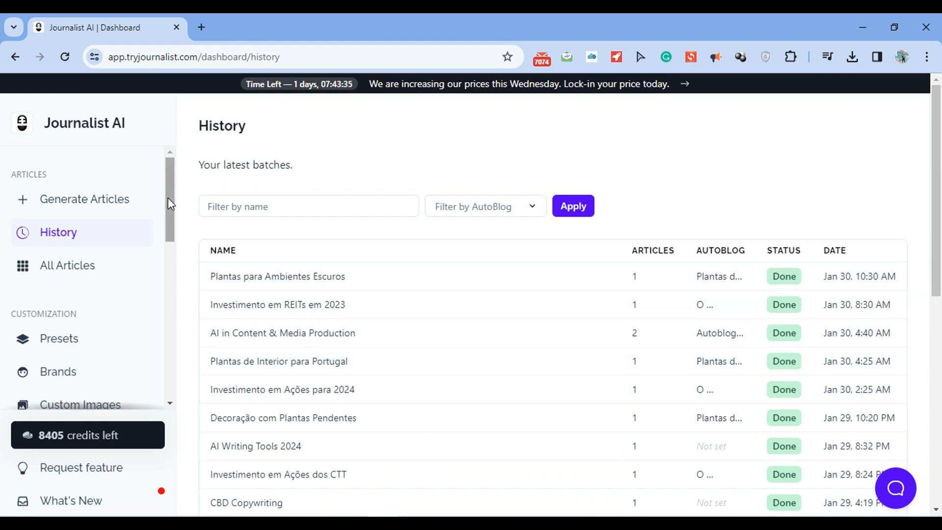
drag(168, 198, 181, 298)
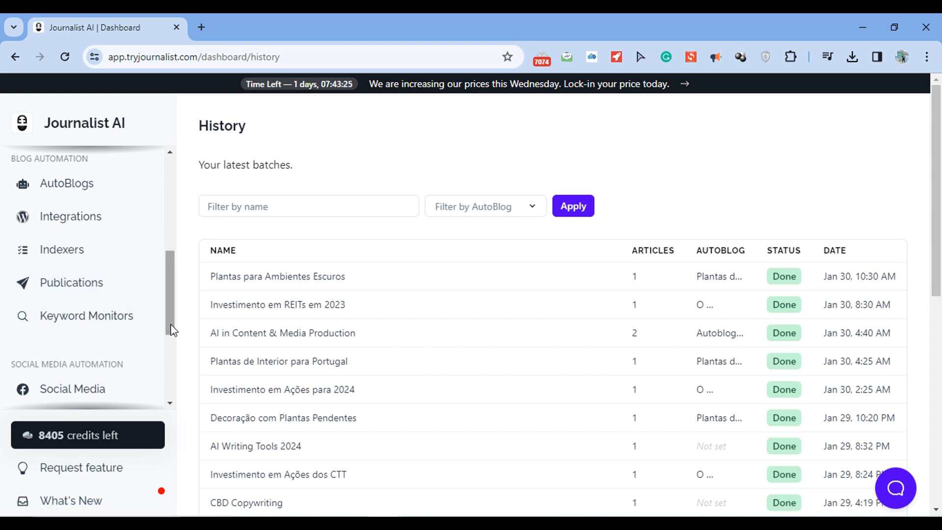
mouse_move(172, 330)
mouse_down()
mouse_move(175, 396)
mouse_move(179, 337)
mouse_up()
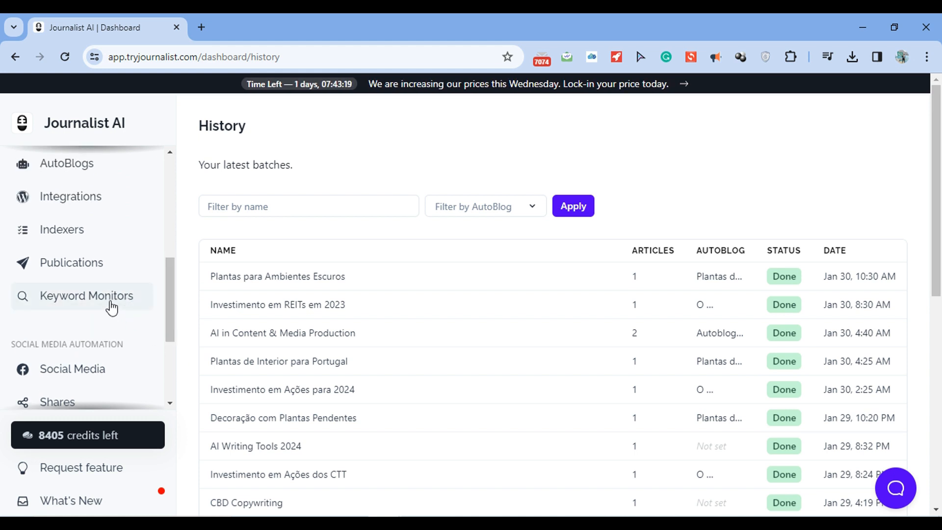
drag(175, 311, 181, 285)
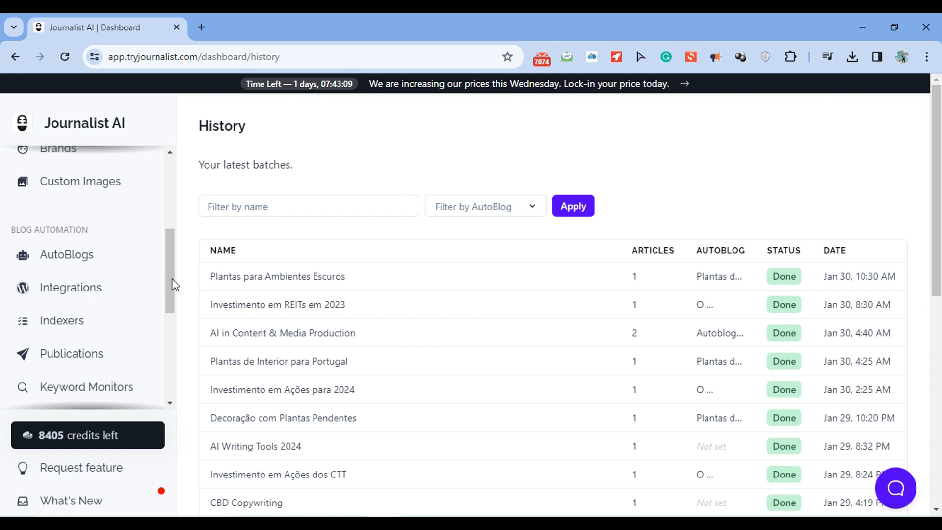
click(90, 130)
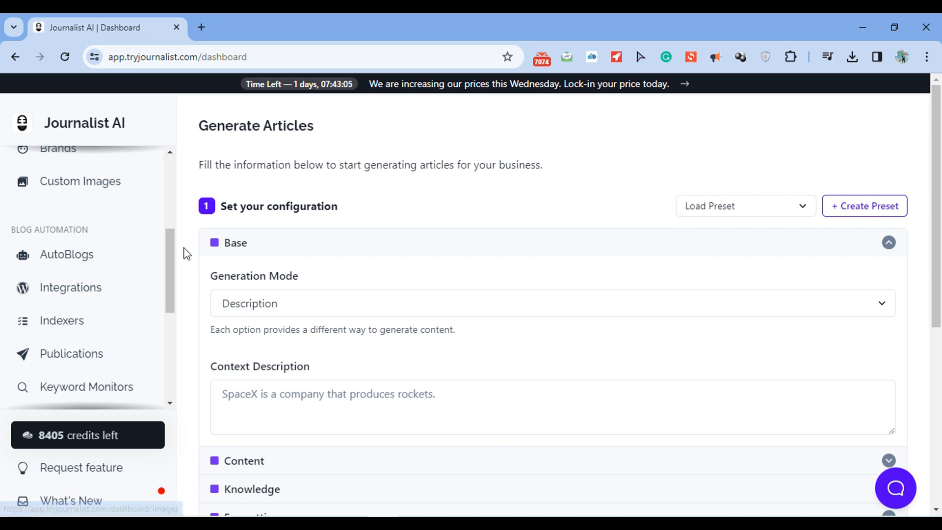
- Start a new integration of type Webflow and name it "my webflow site"
click(102, 294)
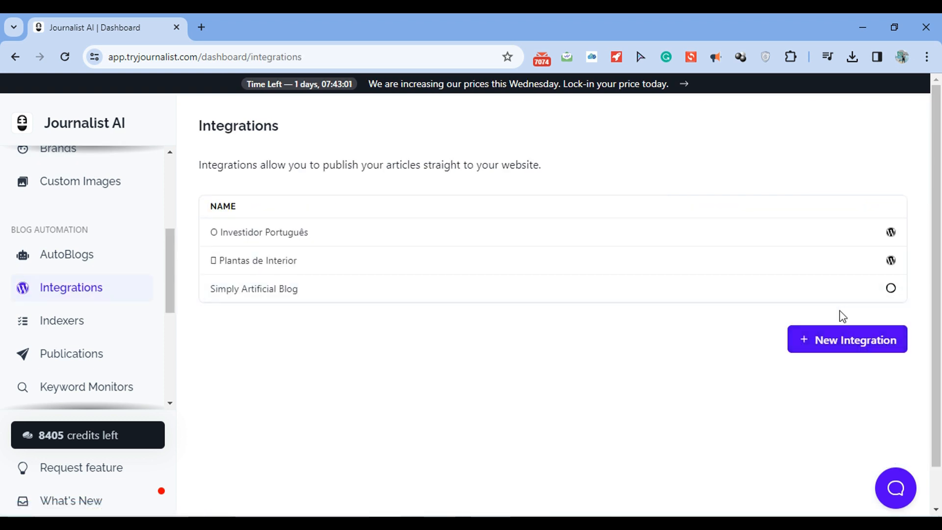
click(834, 344)
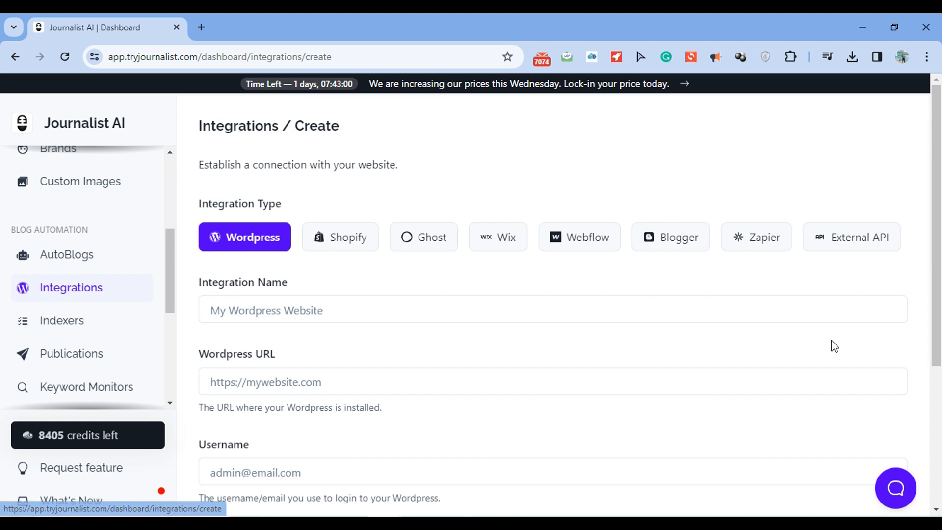
click(572, 248)
scroll(936, 235, down, 2)
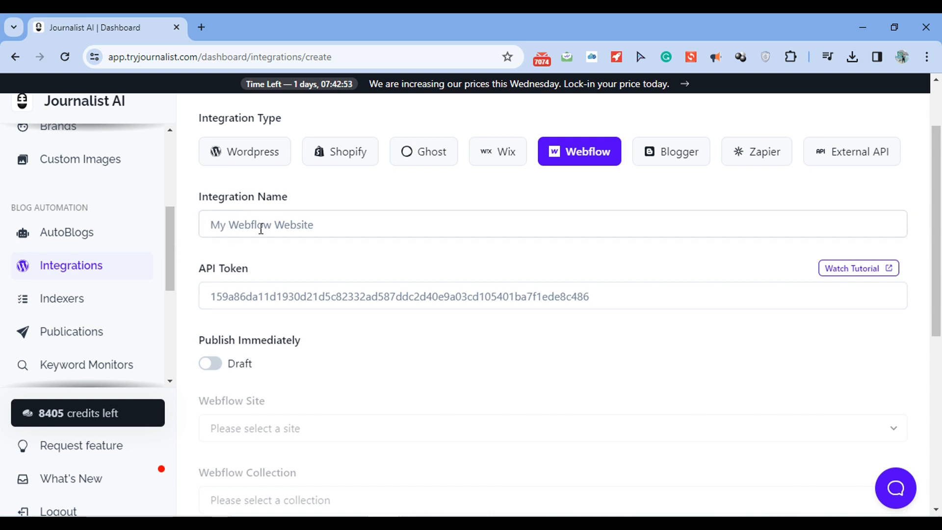
click(219, 231)
text(m)
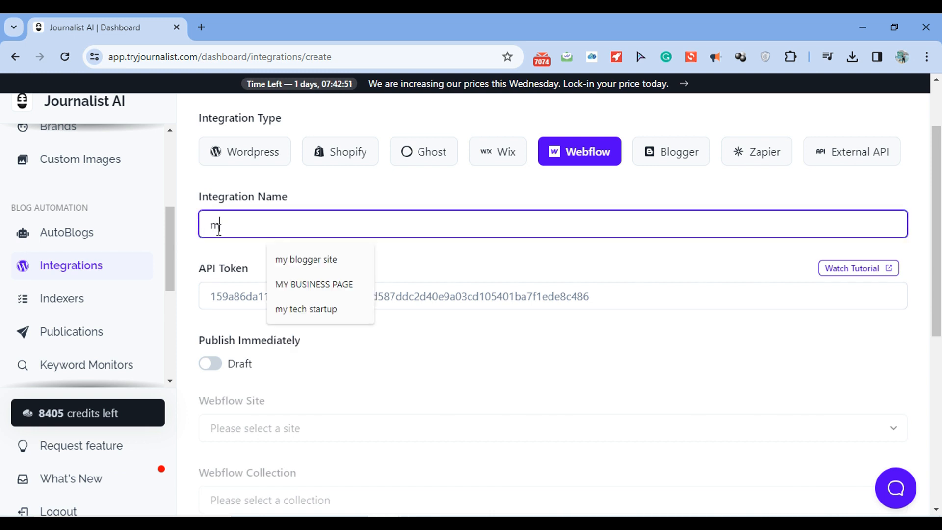
text(y webflow site)
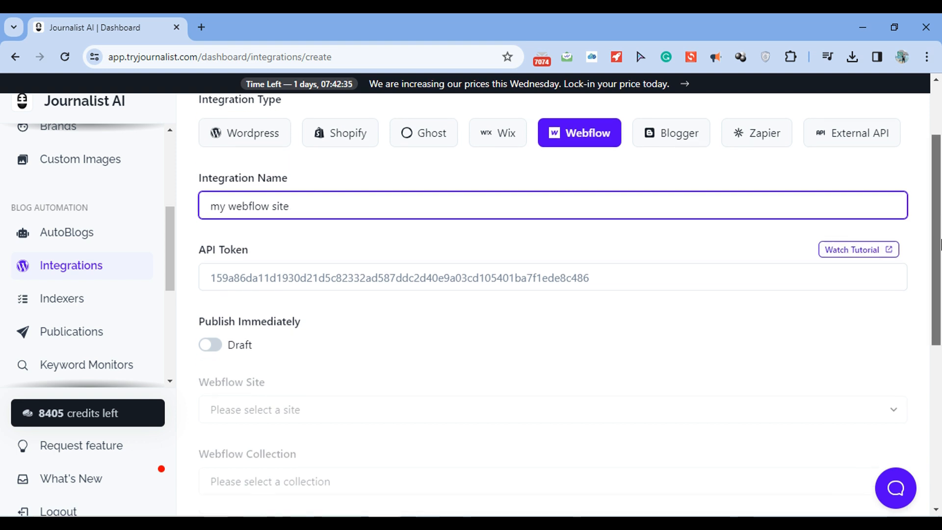
- Switch the Webflow integration's Publish Immediately option between Draft and Publish, leaving it on Publish
scroll(940, 280, down, 2)
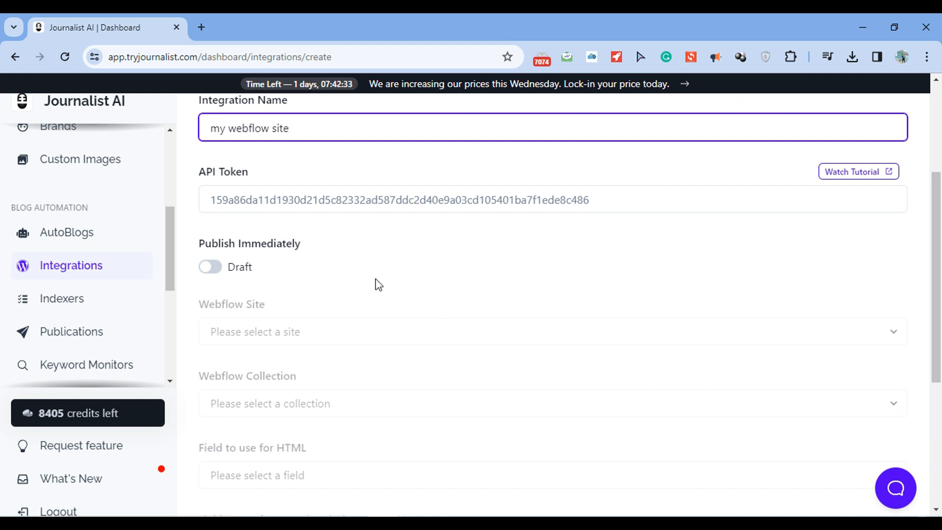
drag(201, 247, 230, 241)
mouse_move(318, 252)
mouse_down()
mouse_move(175, 259)
mouse_move(218, 248)
mouse_move(336, 255)
mouse_up()
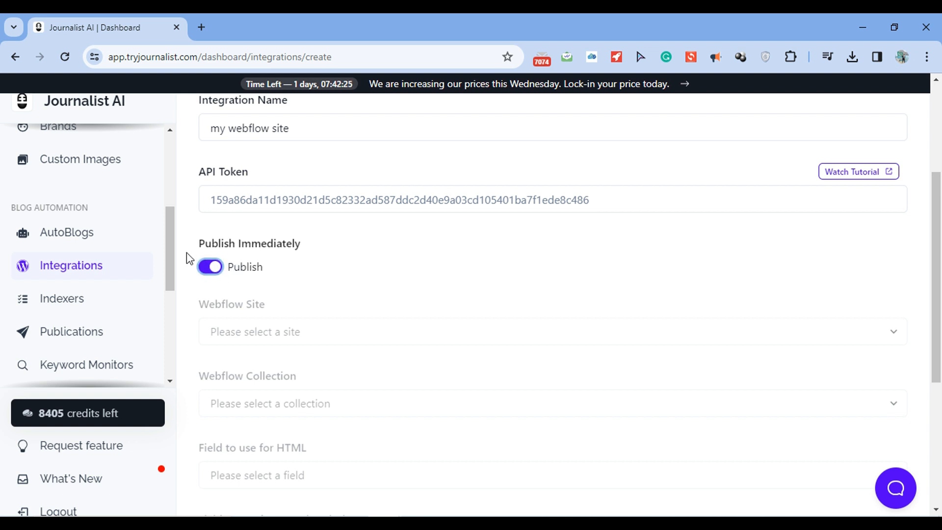
click(206, 270)
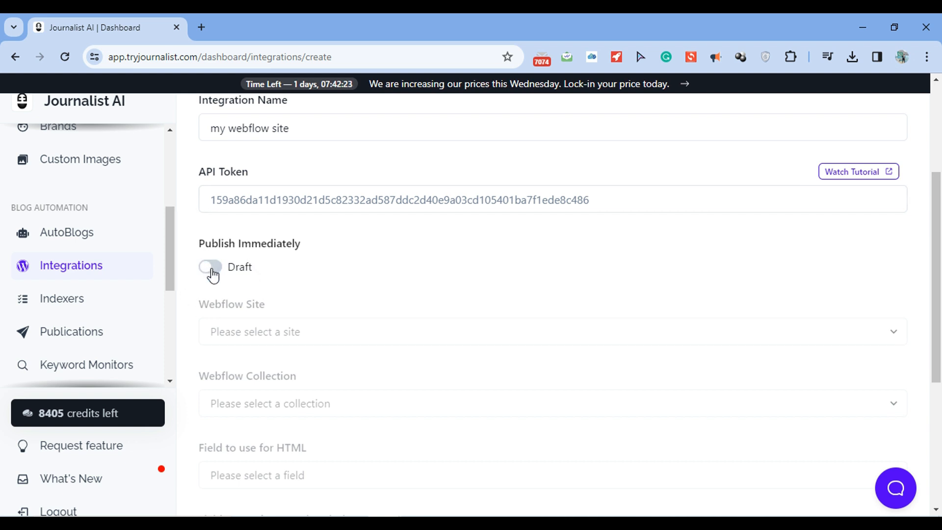
click(213, 271)
click(206, 271)
click(208, 272)
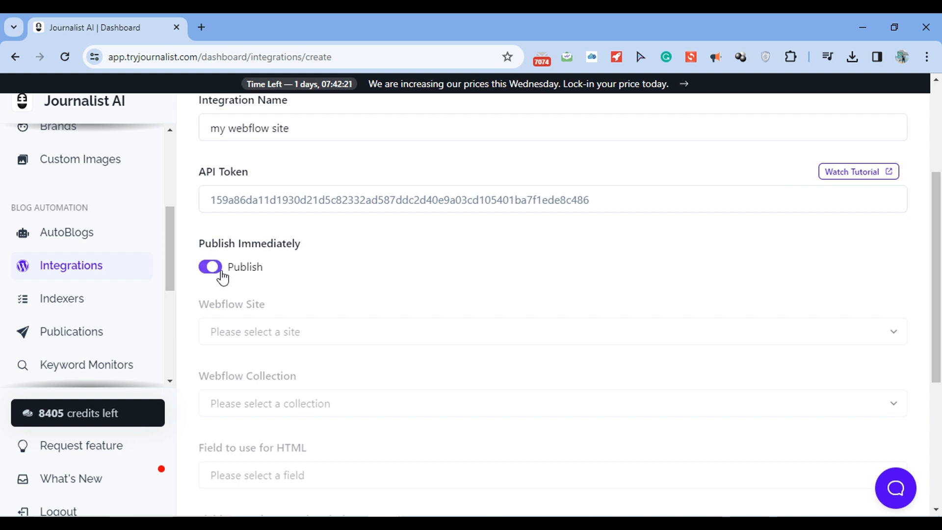
click(210, 273)
click(212, 272)
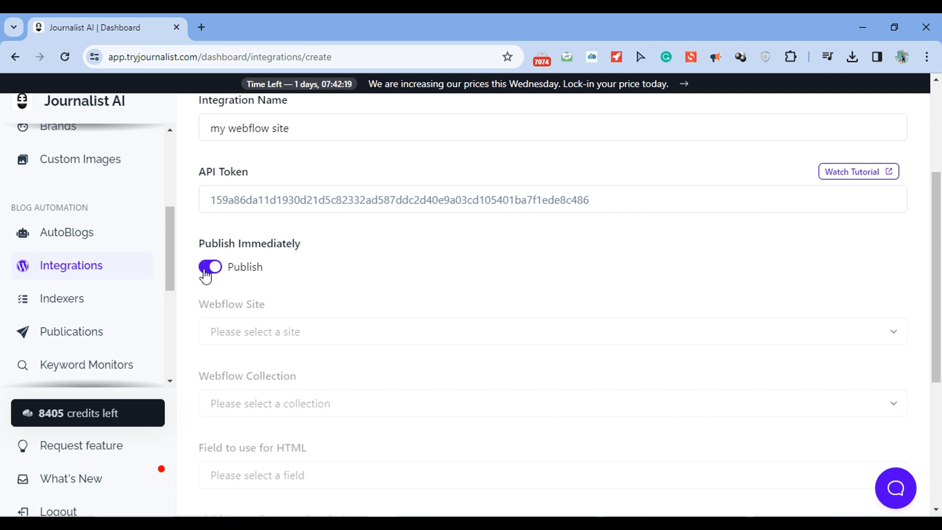
click(215, 273)
click(217, 274)
click(207, 273)
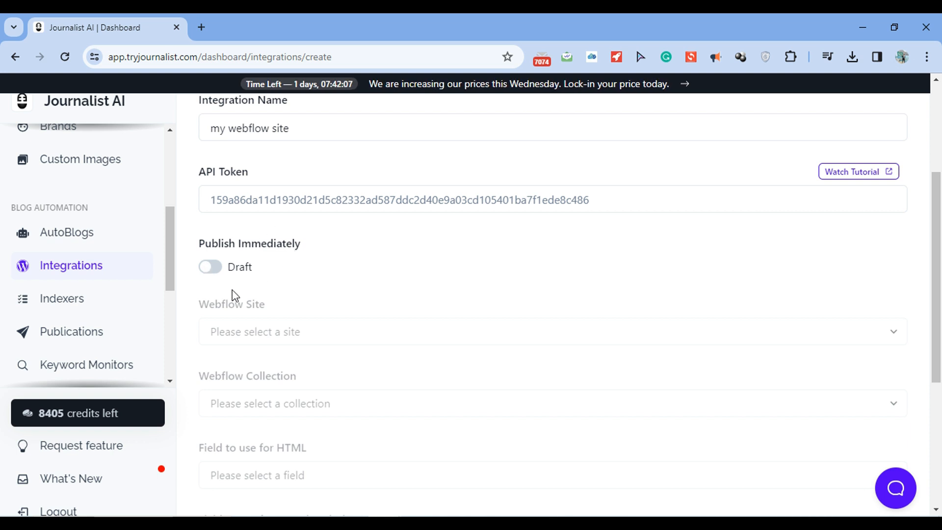
click(211, 268)
click(211, 268)
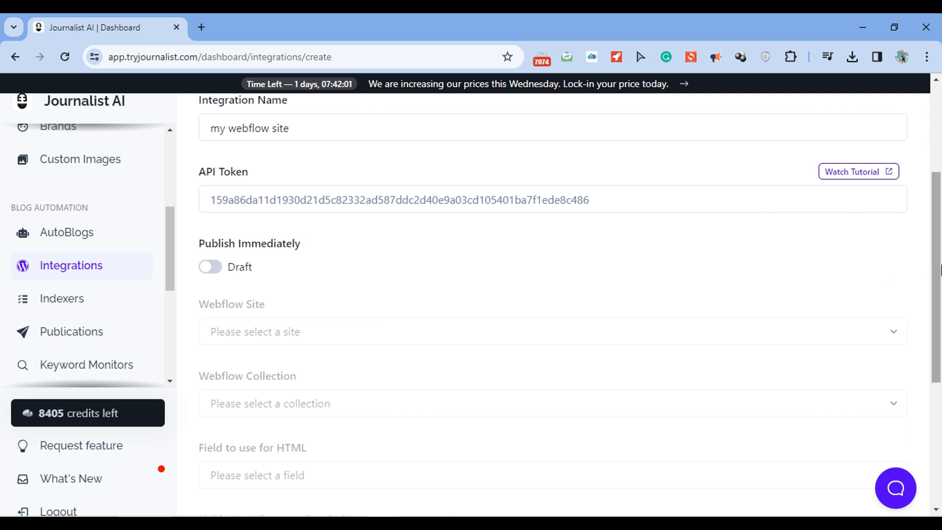
click(218, 270)
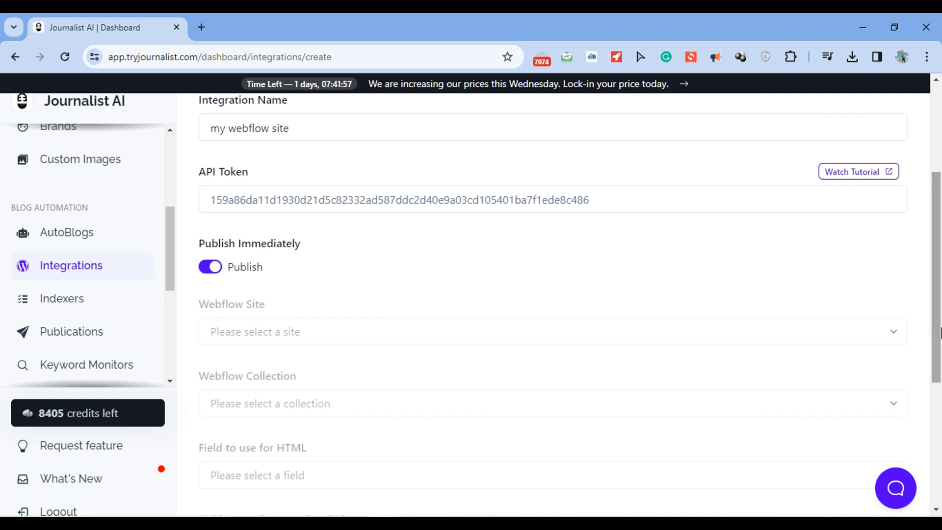
- Leave the integration form without creating it and start a new AutoBlog
drag(941, 332, 941, 429)
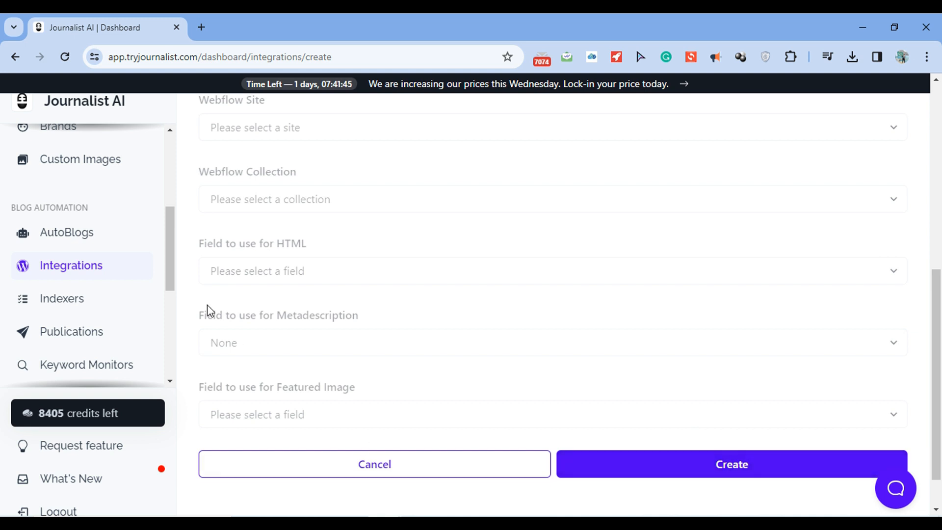
click(67, 234)
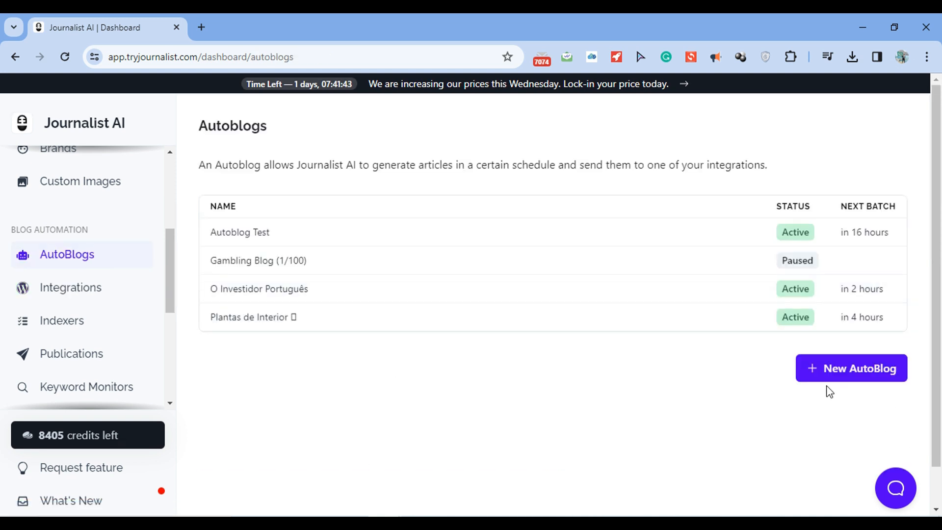
click(838, 369)
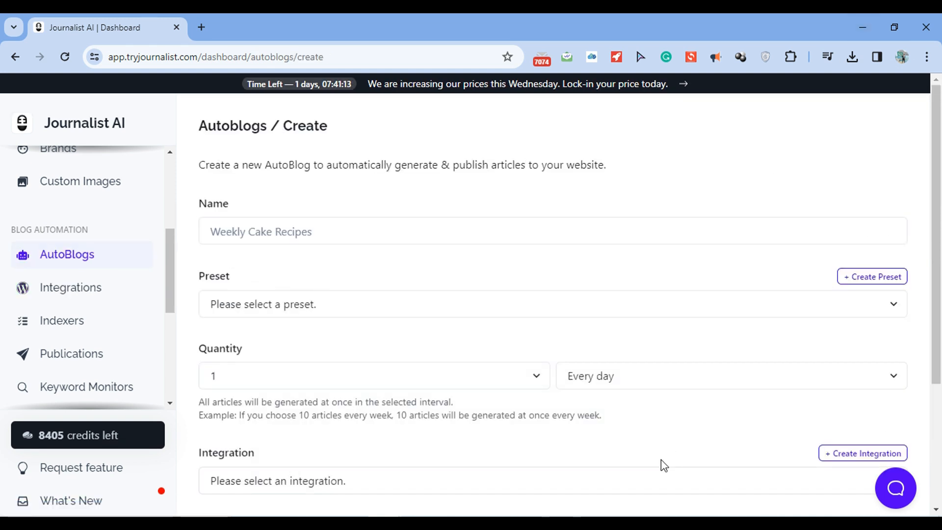
- Name the new AutoBlog "my webflow site"
drag(940, 165, 941, 196)
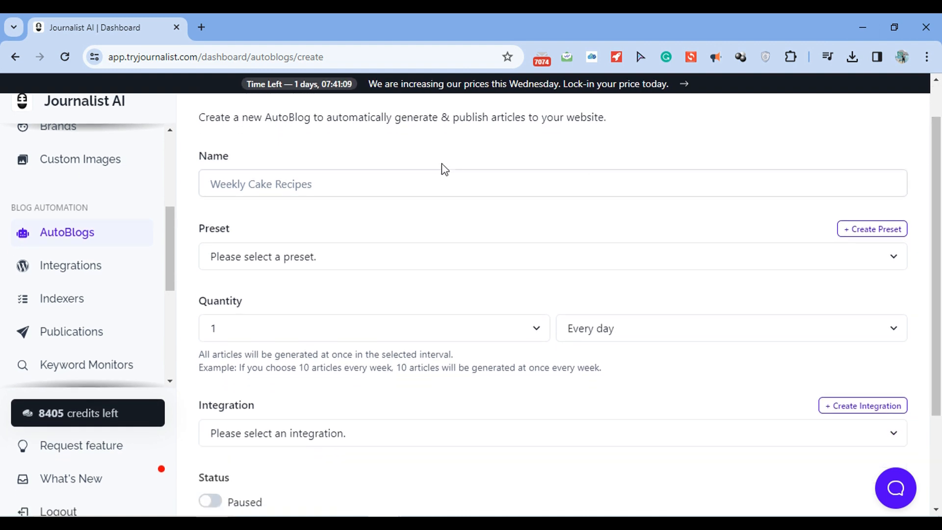
click(310, 189)
text(my )
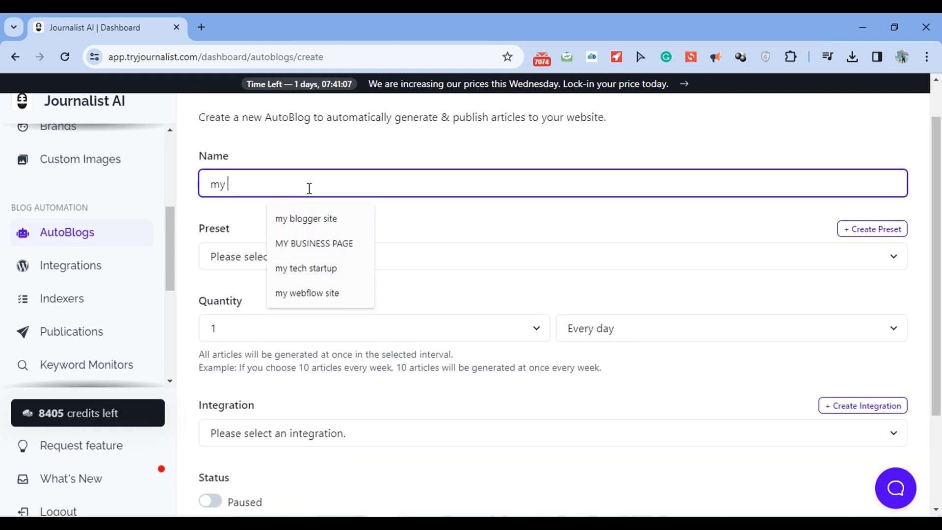
text(webfl)
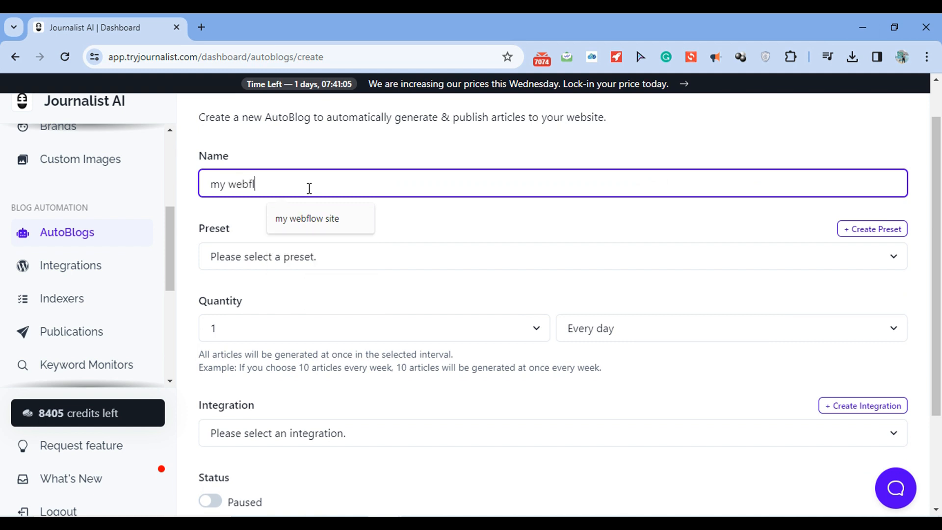
text(ow site)
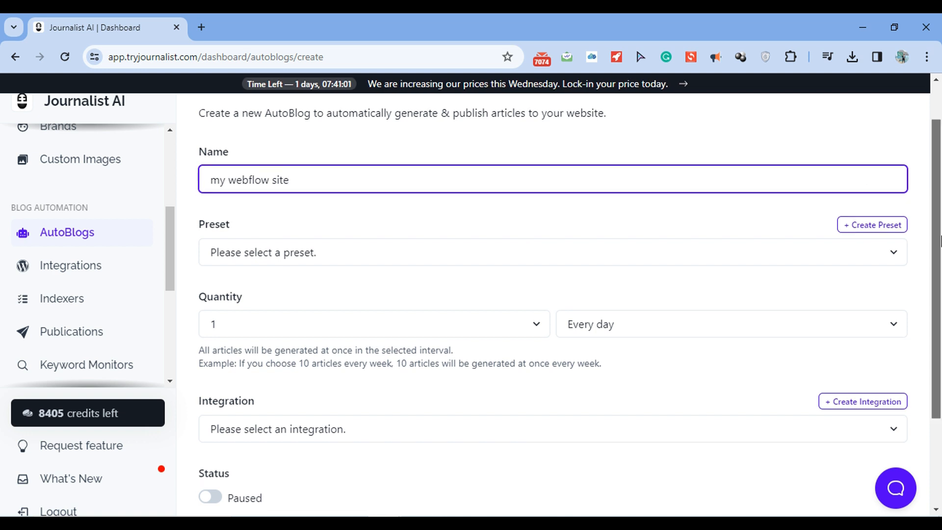
- Set the AutoBlog's quantity to 300 articles and its interval to Every 12 hours
scroll(926, 253, down, 1)
click(375, 299)
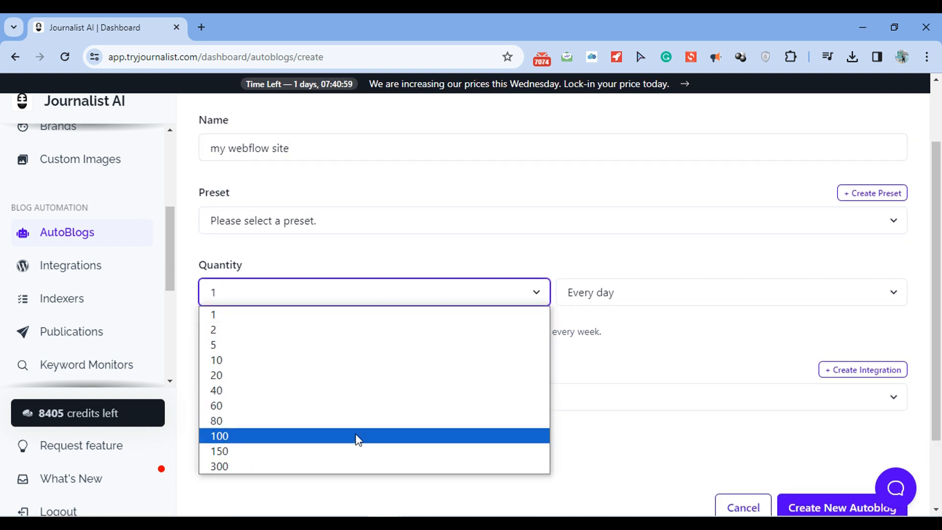
click(337, 466)
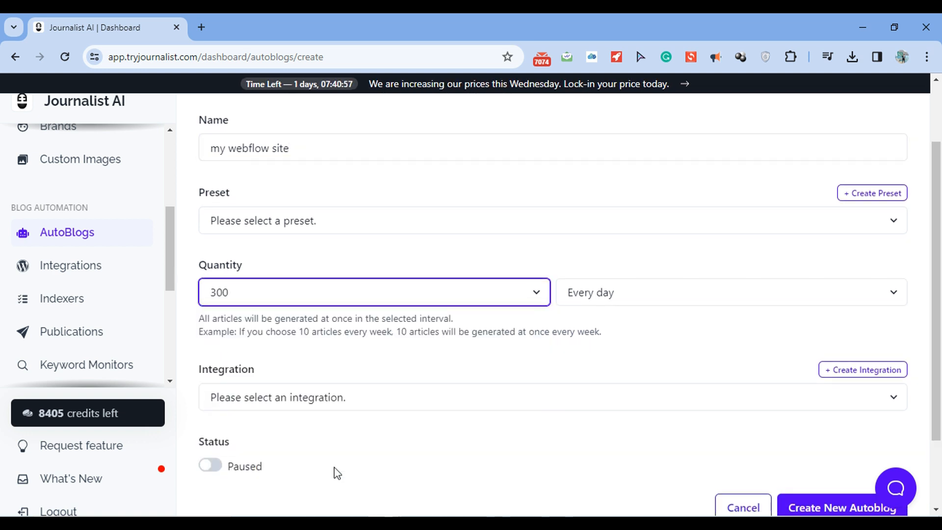
click(625, 293)
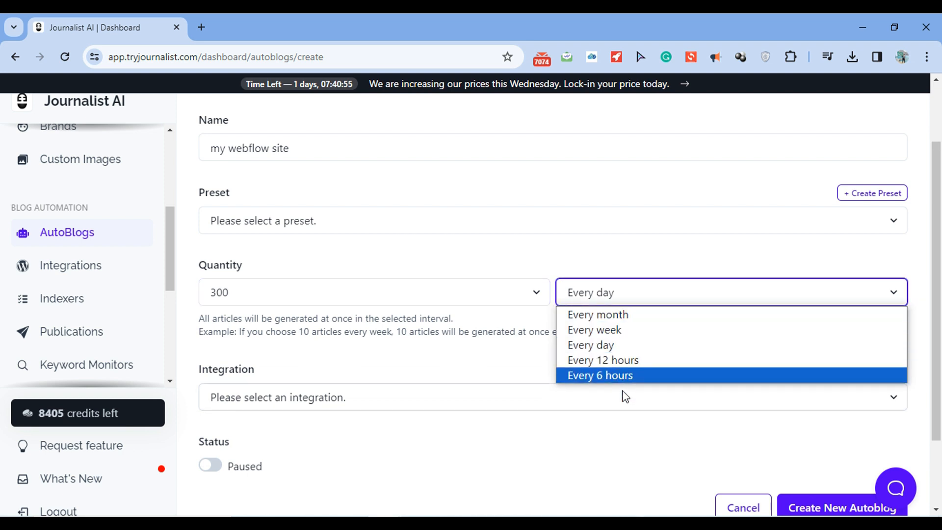
click(635, 363)
- Select Simply Artificial Blog as the AutoBlog's integration and review the completed settings
scroll(639, 371, down, 2)
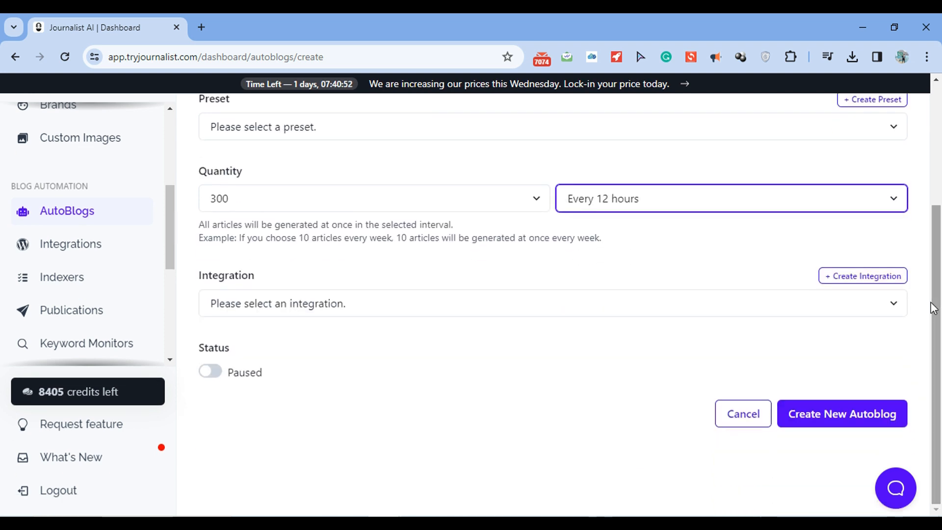
click(639, 308)
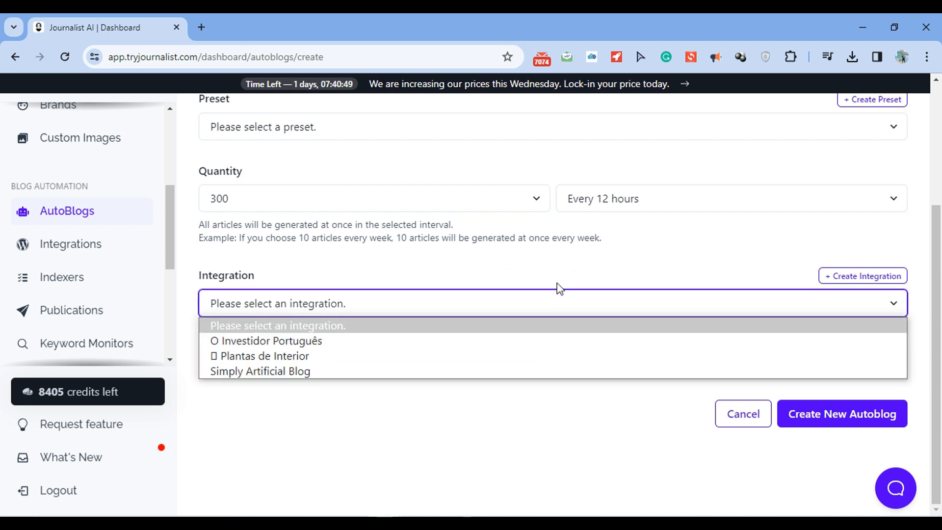
click(521, 376)
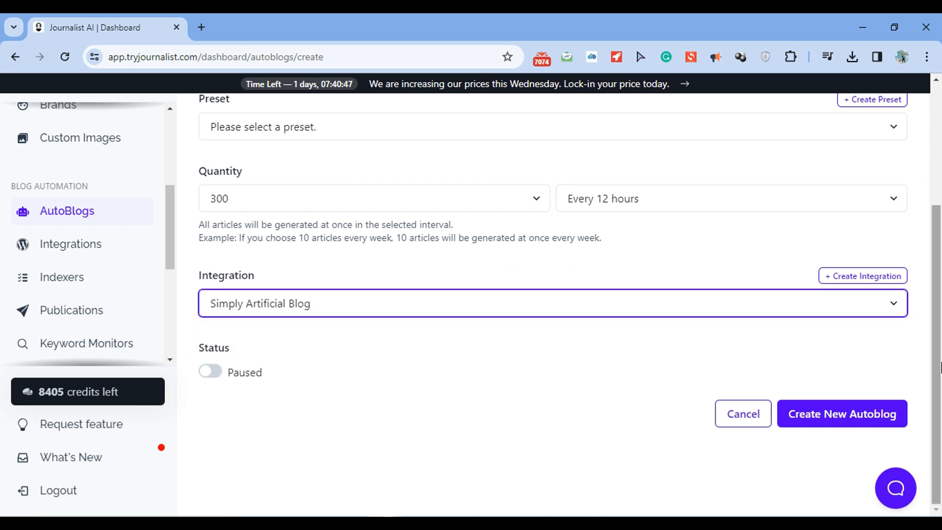
scroll(919, 311, up, 4)
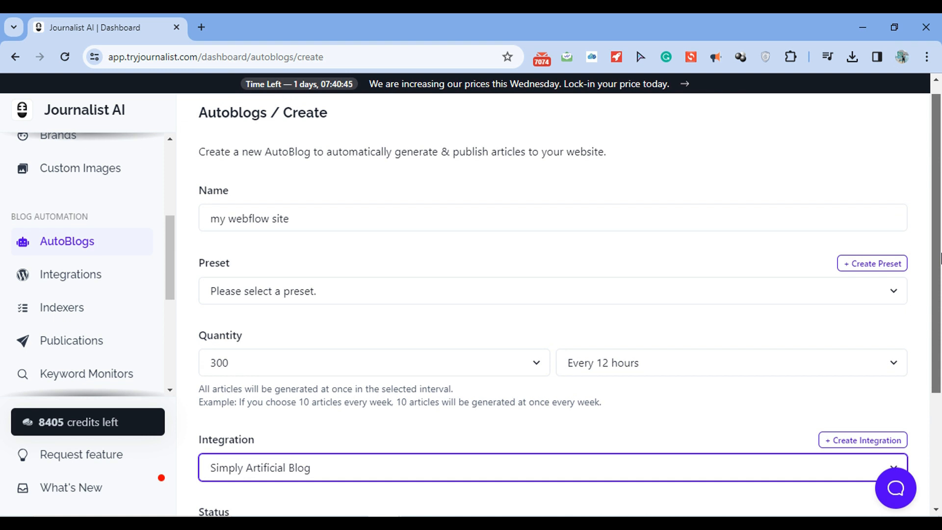
scroll(917, 378, down, 3)
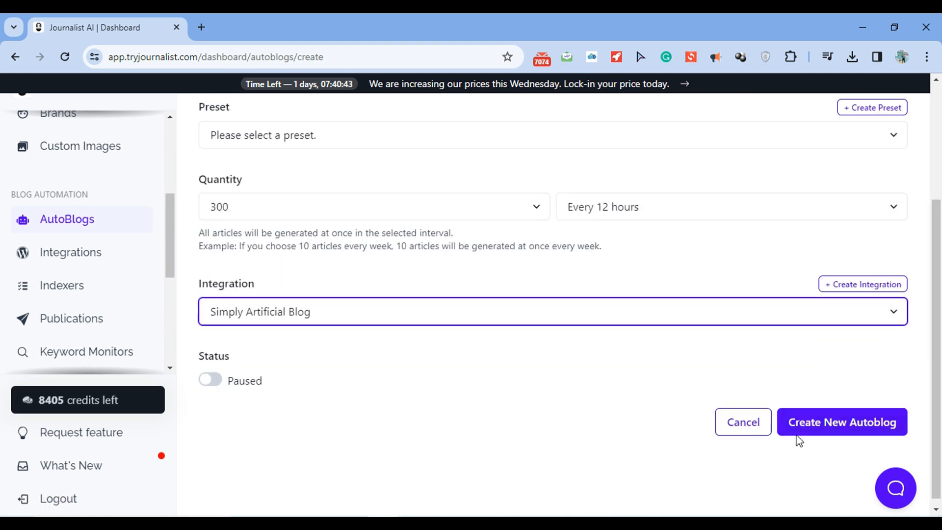
scroll(638, 392, up, 4)
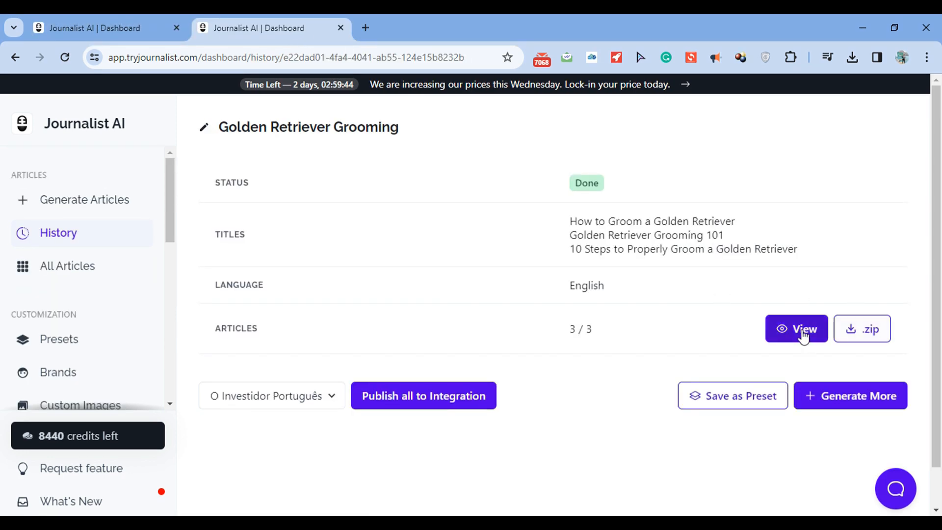
- Open the generated Golden Retriever Grooming articles and expand the table of contents of "How to Groom a Golden Retriever"
click(803, 337)
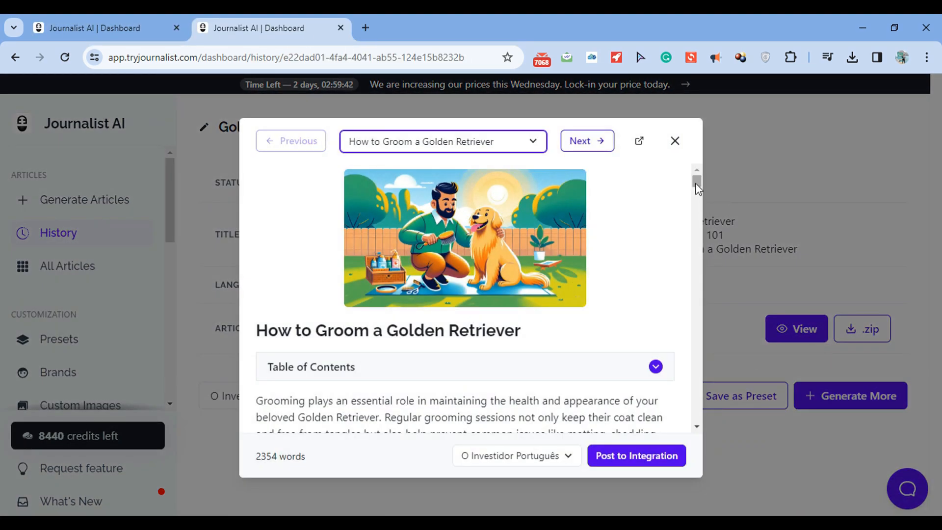
click(696, 184)
scroll(696, 184, down, 1)
scroll(696, 183, up, 1)
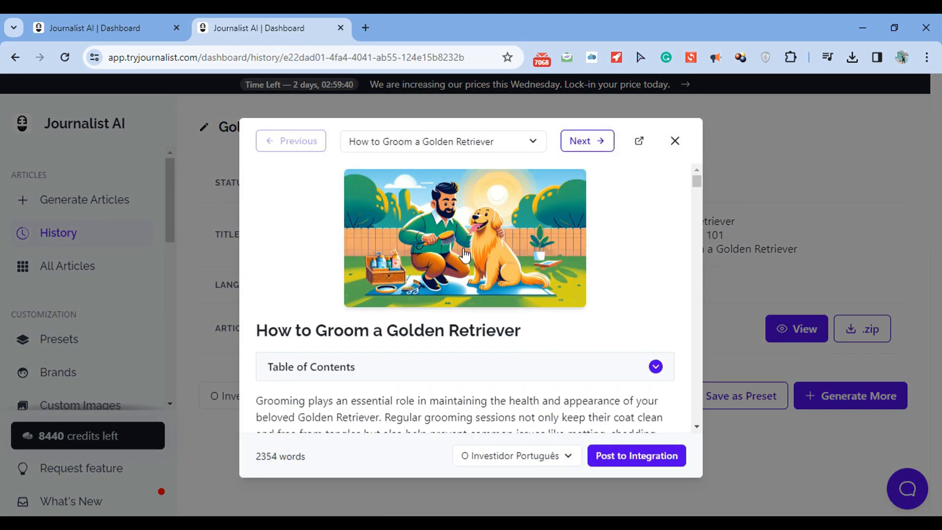
click(602, 369)
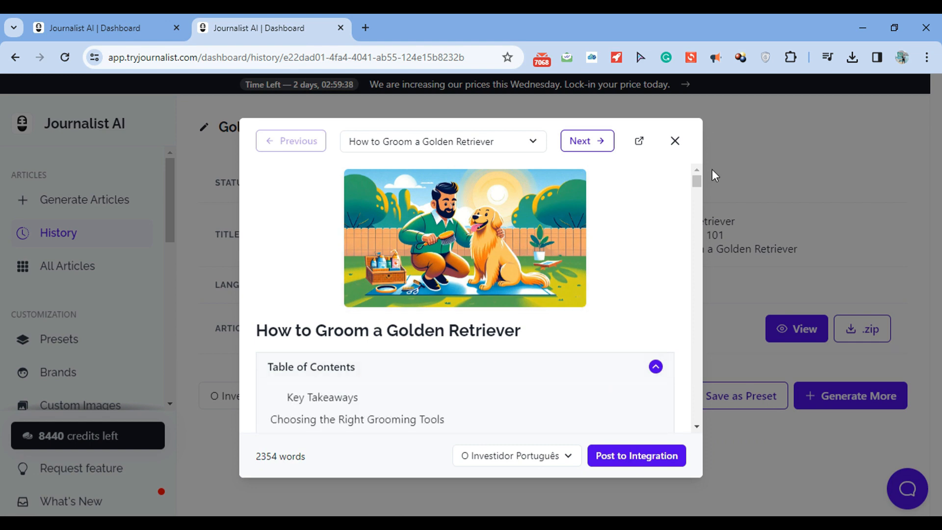
- Read through the "How to Groom a Golden Retriever" article down to its FAQ section and close the article preview
scroll(697, 184, down, 1)
drag(697, 185, 718, 239)
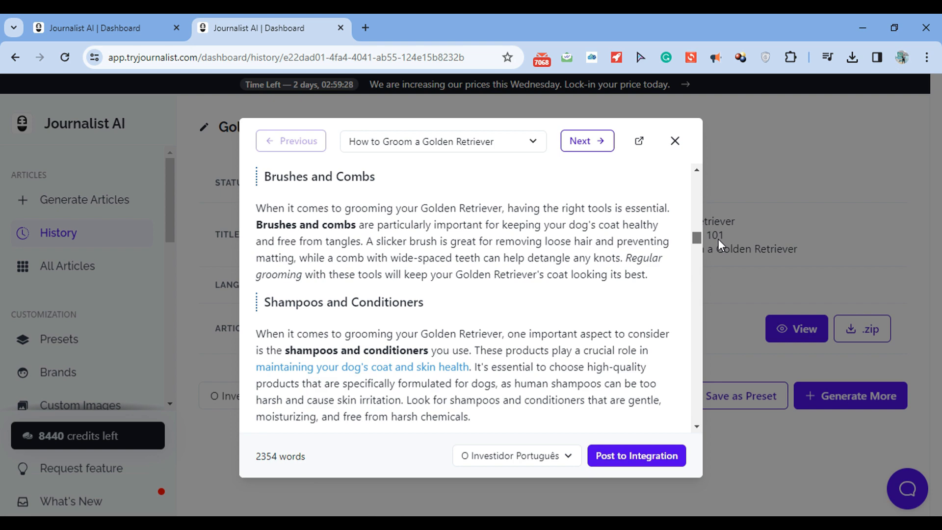
drag(719, 239, 719, 241)
scroll(720, 248, down, 10)
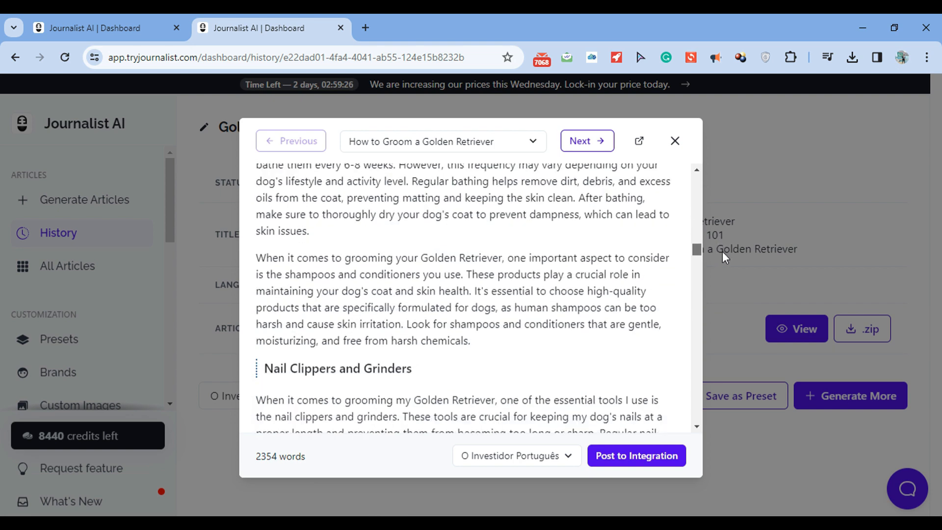
scroll(726, 267, down, 6)
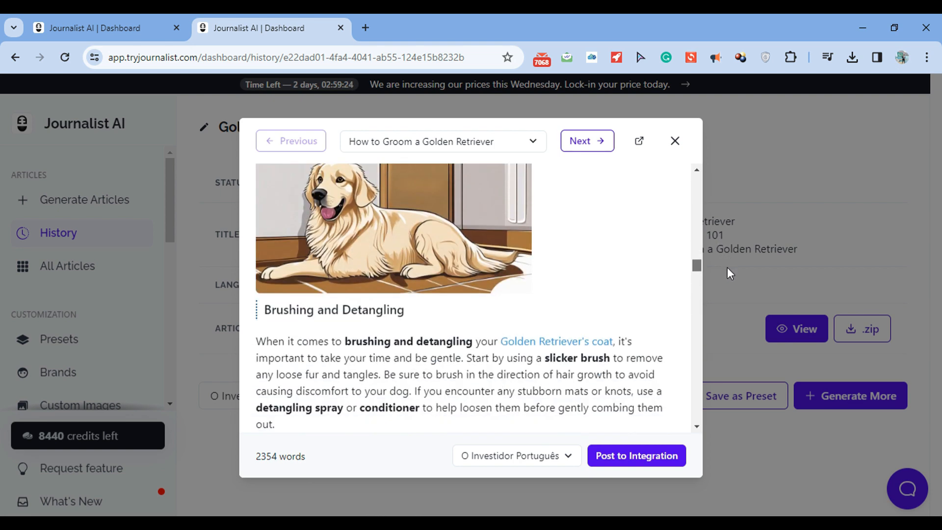
scroll(732, 284, down, 7)
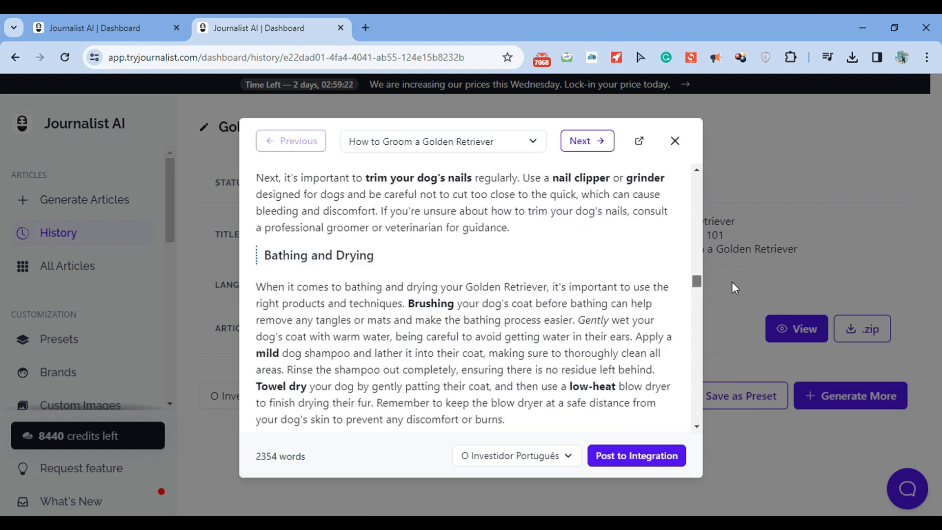
scroll(734, 293, down, 8)
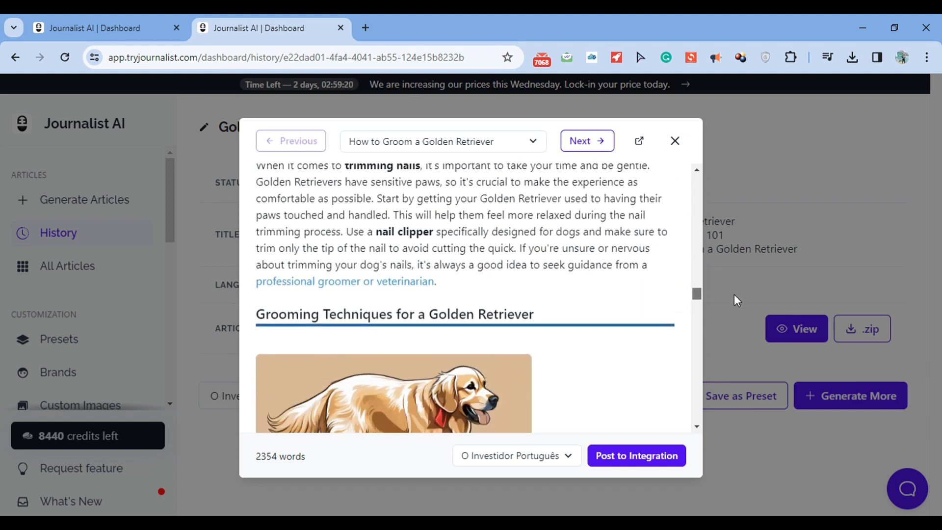
scroll(736, 324, down, 8)
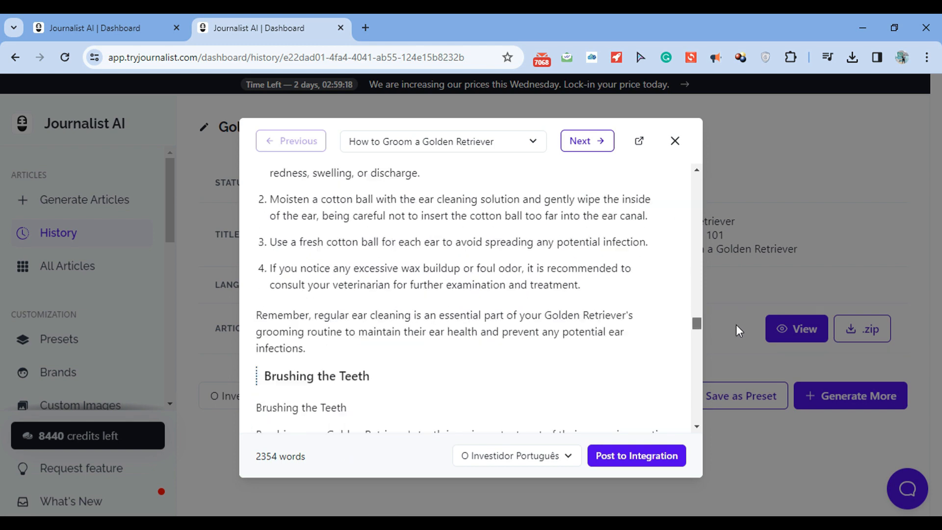
scroll(738, 350, down, 8)
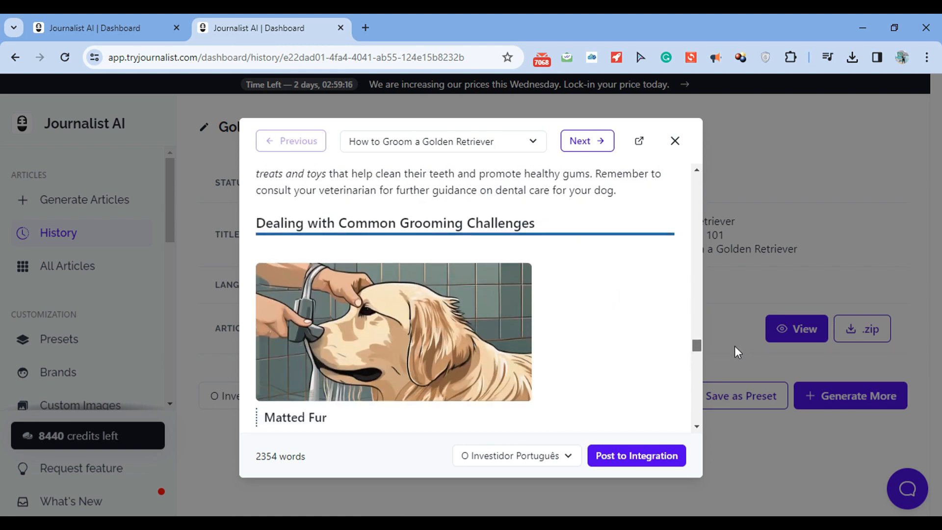
scroll(734, 364, down, 8)
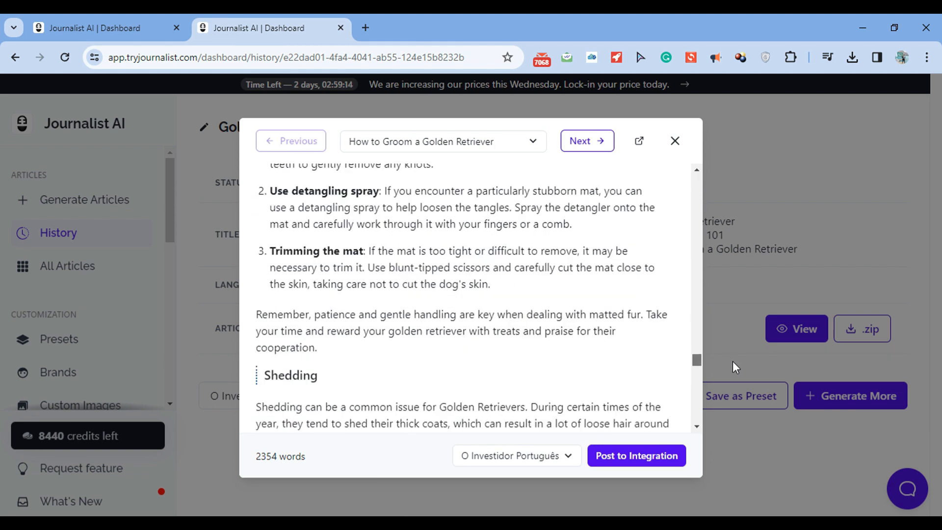
scroll(734, 379, down, 8)
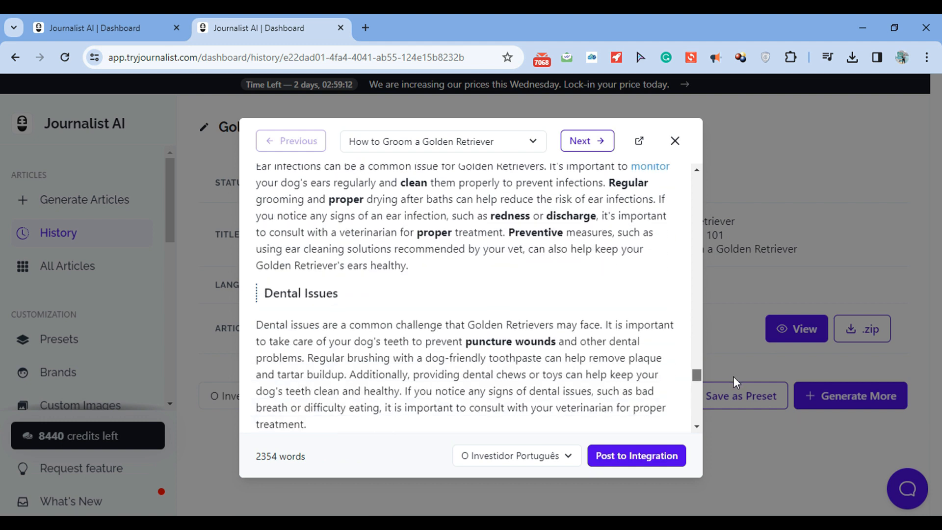
scroll(734, 388, down, 2)
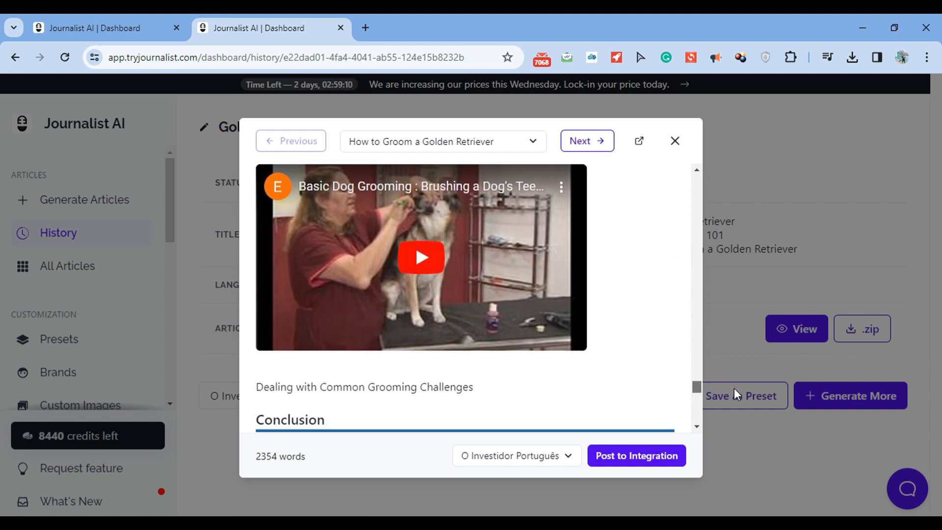
scroll(734, 389, down, 2)
scroll(735, 396, down, 8)
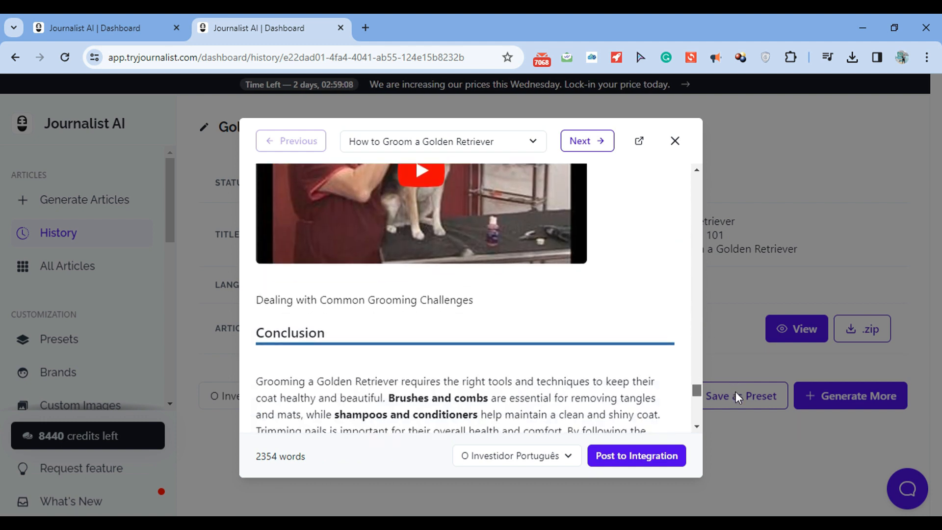
scroll(737, 407, down, 3)
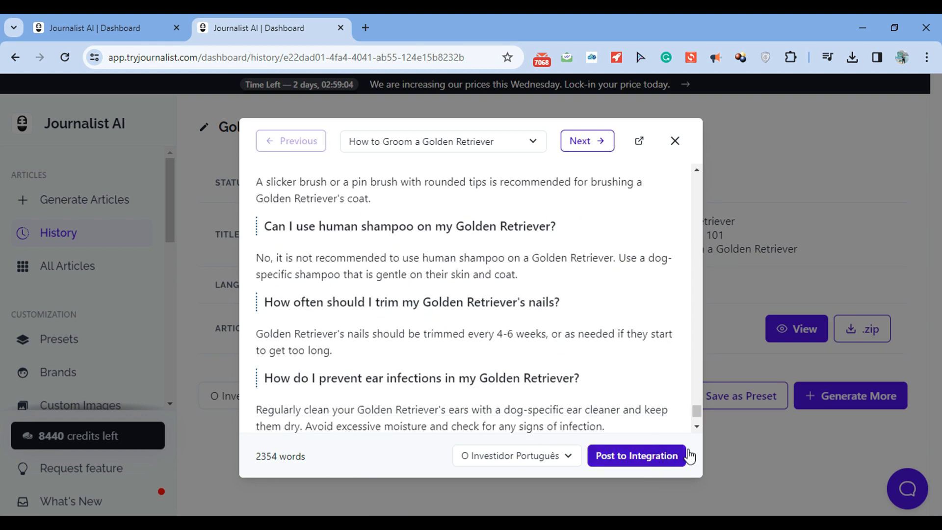
click(751, 457)
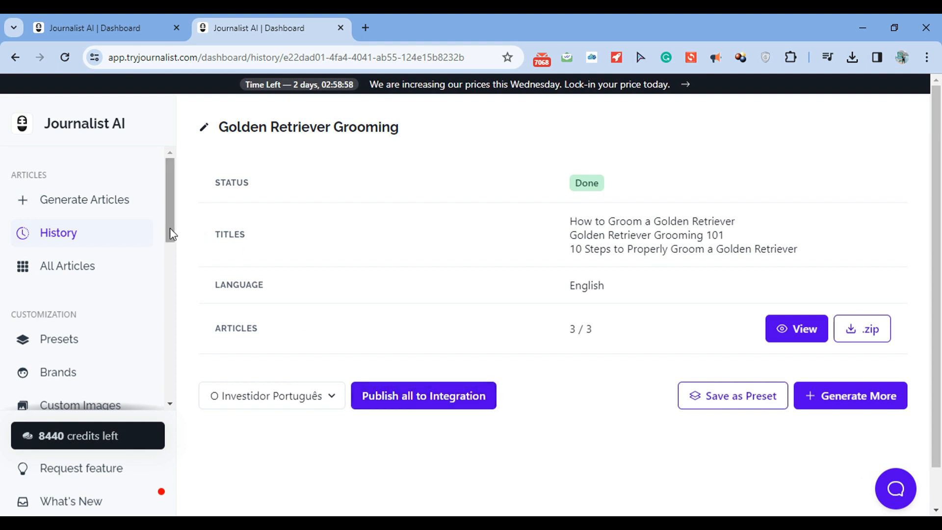
- Go to the account's Presets and start creating a new preset
drag(173, 233, 182, 308)
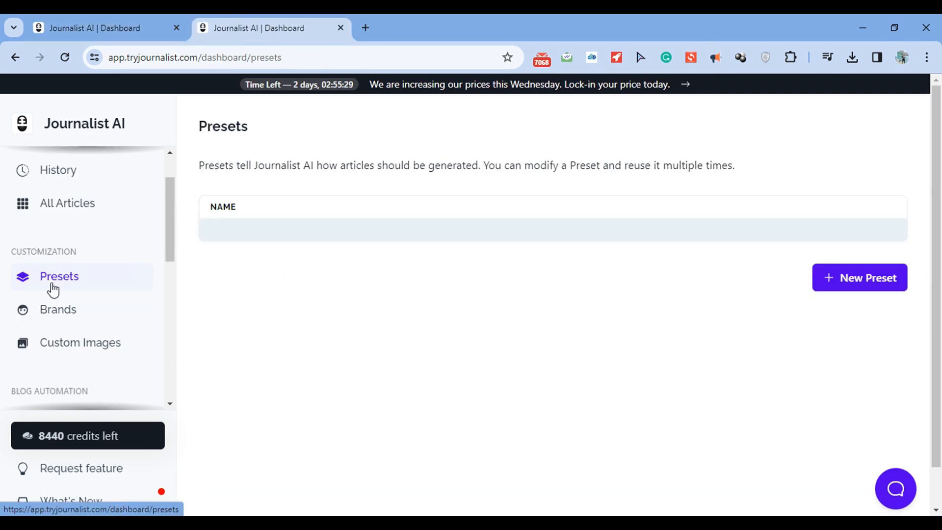
scroll(934, 336, down, 10)
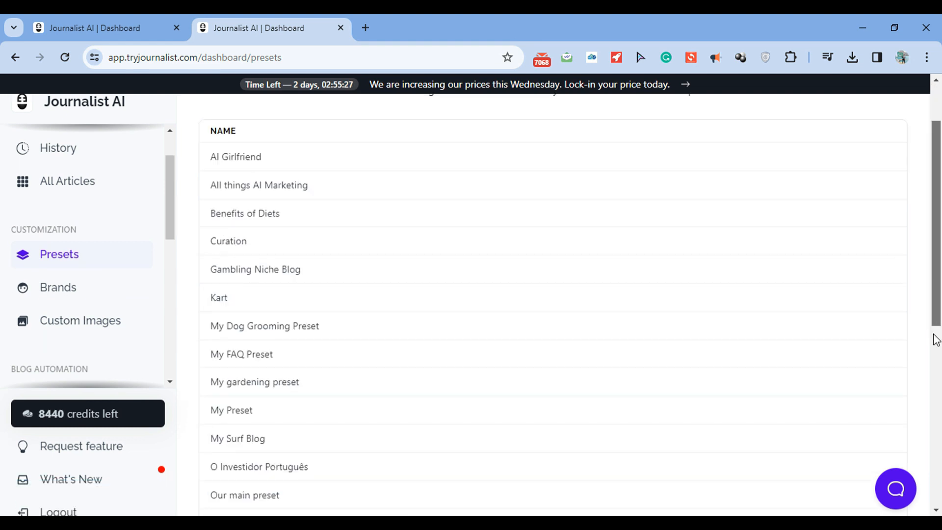
click(852, 420)
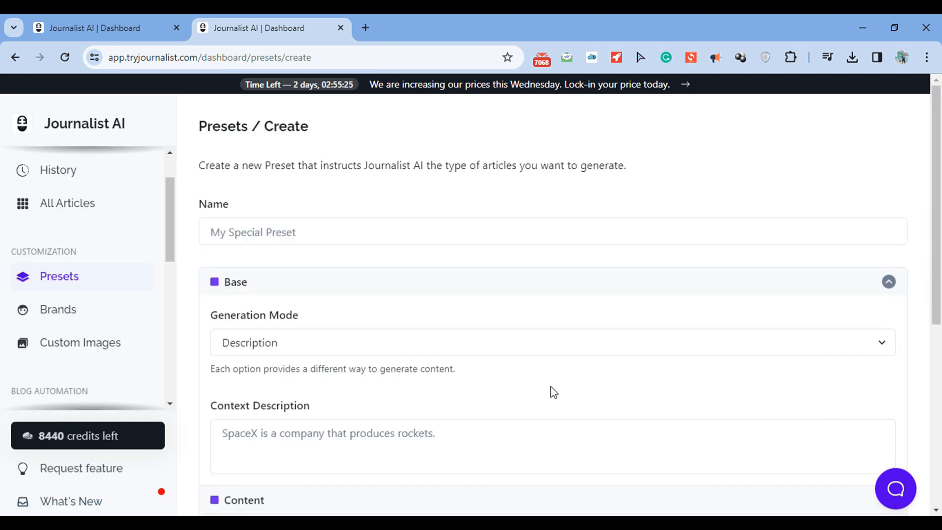
- Collapse the new preset's Base section and look over the list of settings sections from Base to Videos
click(721, 290)
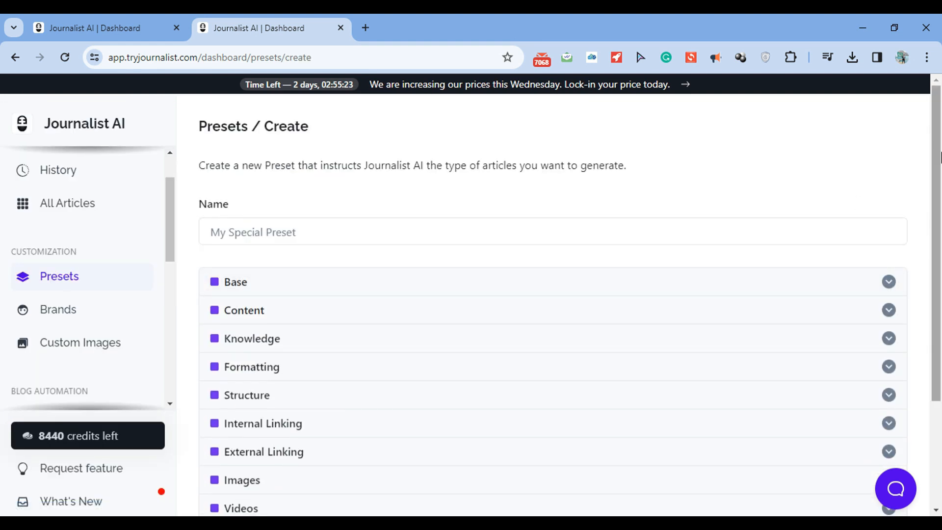
scroll(940, 213, down, 2)
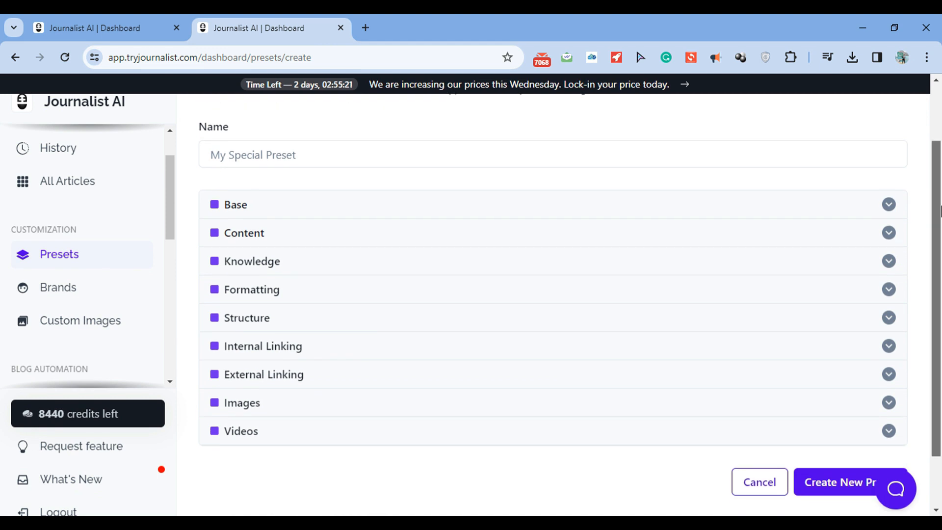
drag(941, 214, 941, 195)
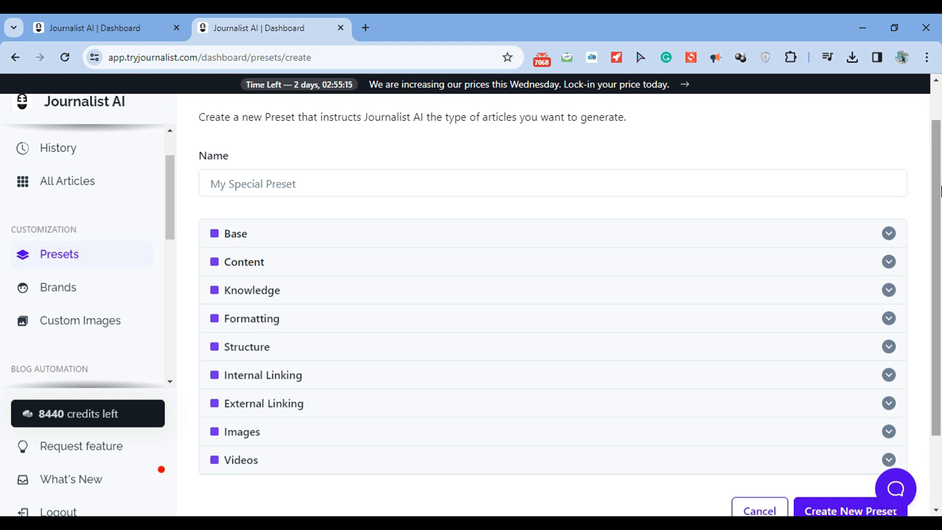
drag(941, 188, 941, 233)
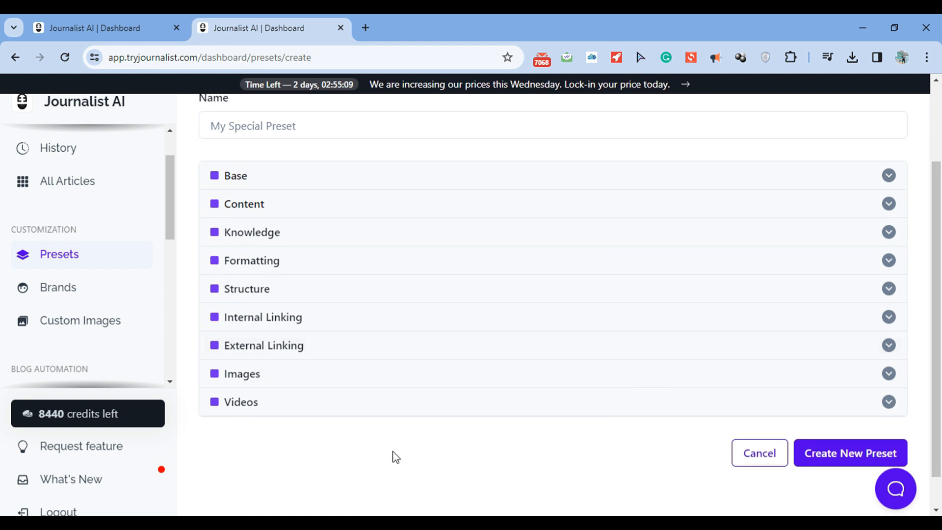
- Enable Automate Youtube Videos in the new preset's Videos settings
click(409, 415)
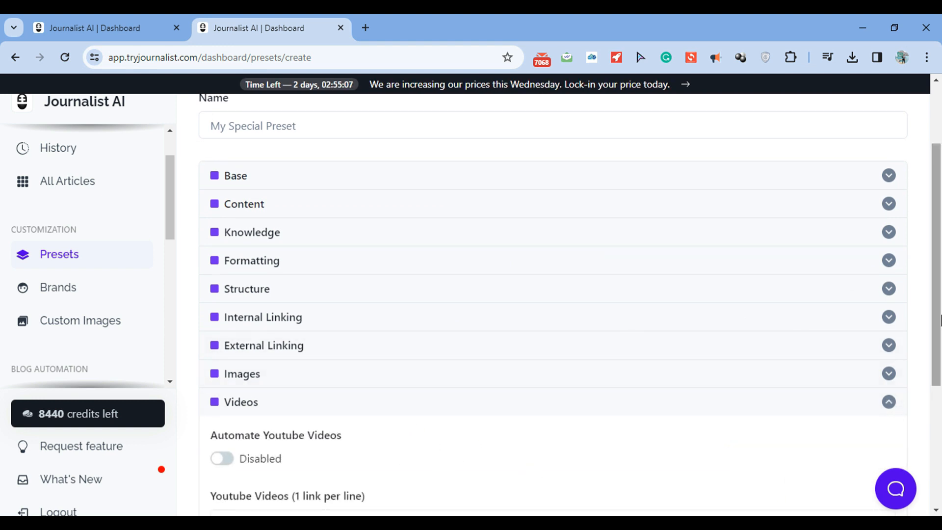
drag(940, 319, 940, 401)
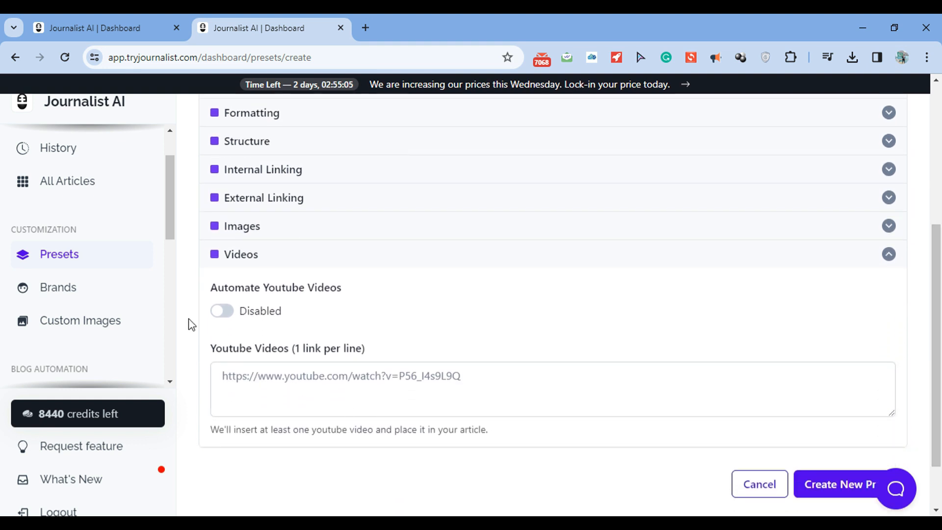
click(224, 314)
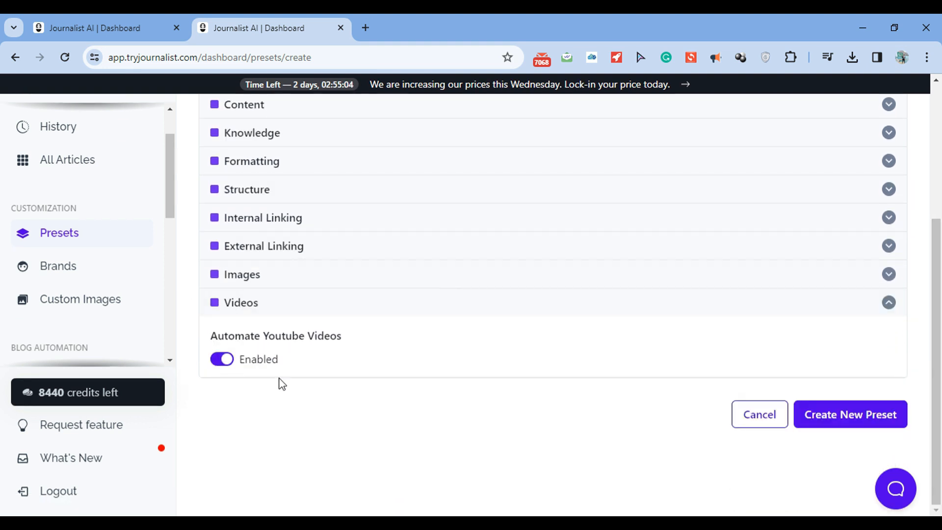
- Set the preset's image provider to Stable Diffusion (+1 credit) in its Images settings
click(270, 274)
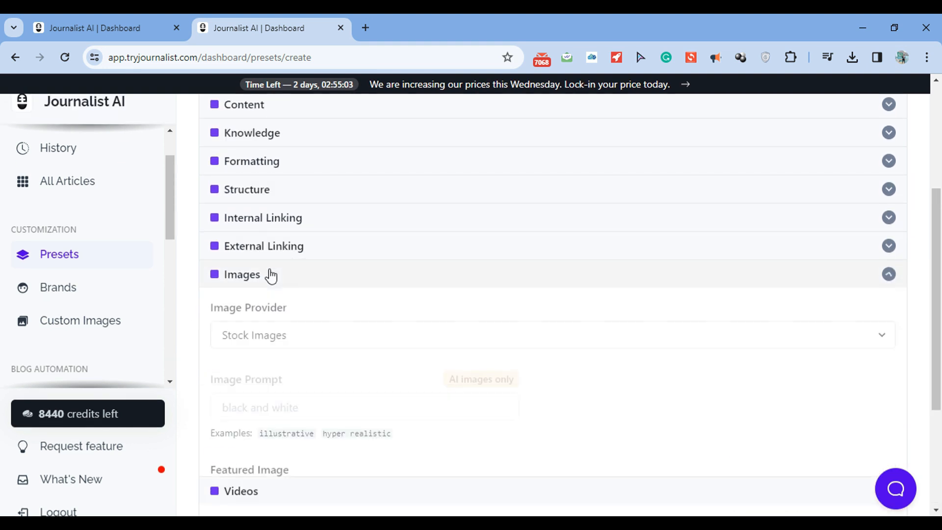
click(338, 334)
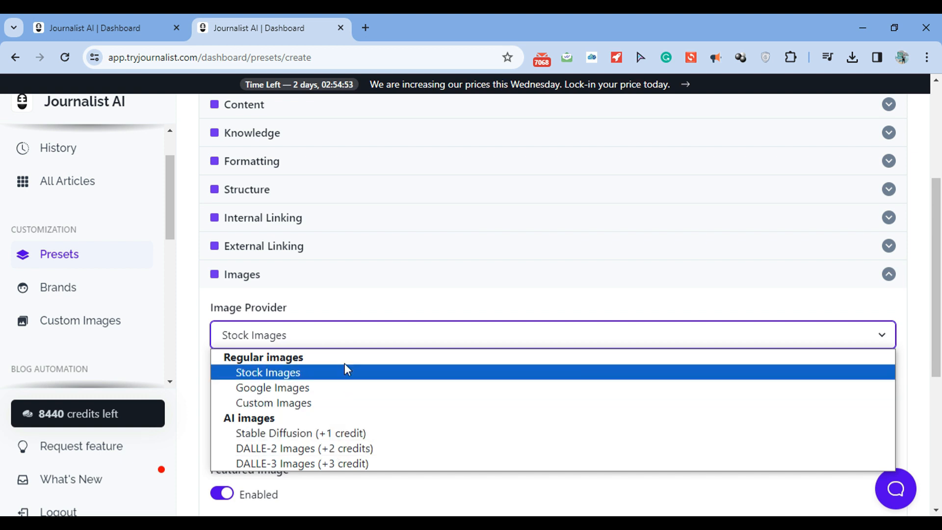
click(347, 433)
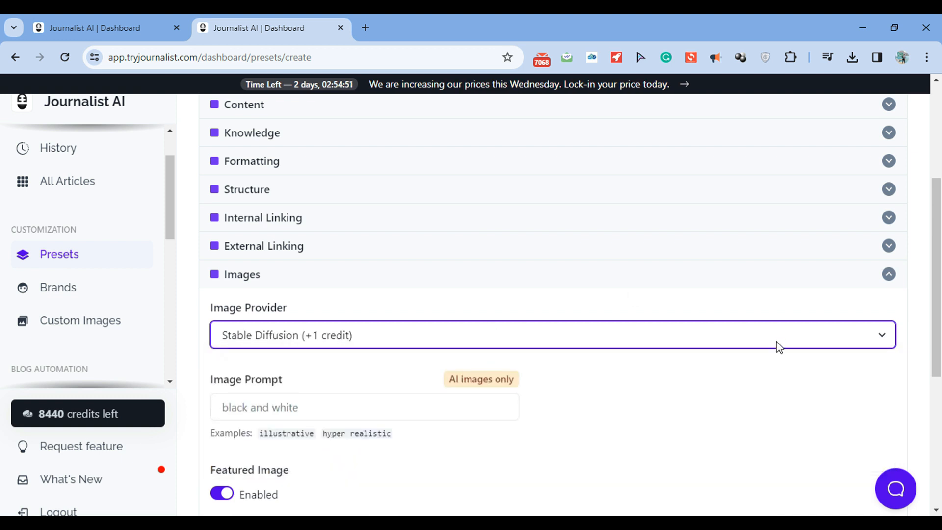
- Enable In-Article Images for the preset and review the Image Prompt field with its example styles
scroll(540, 417, down, 4)
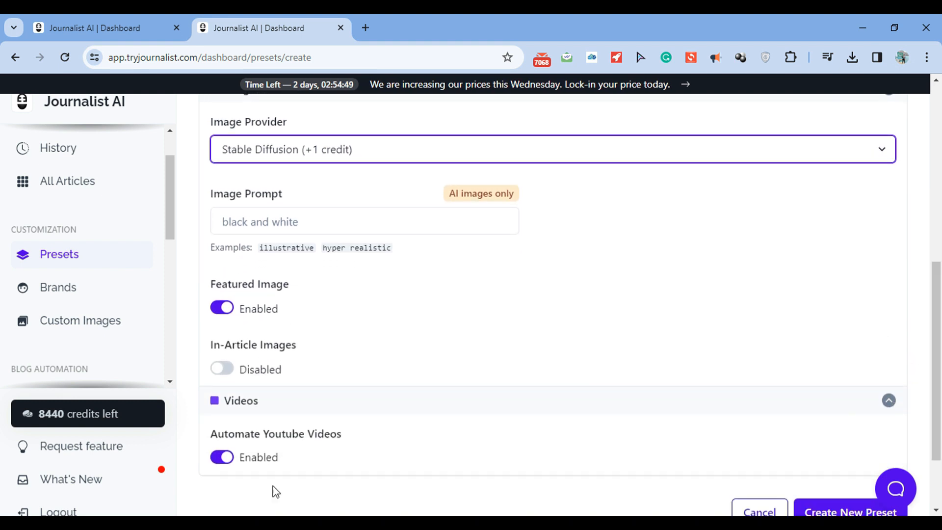
click(220, 368)
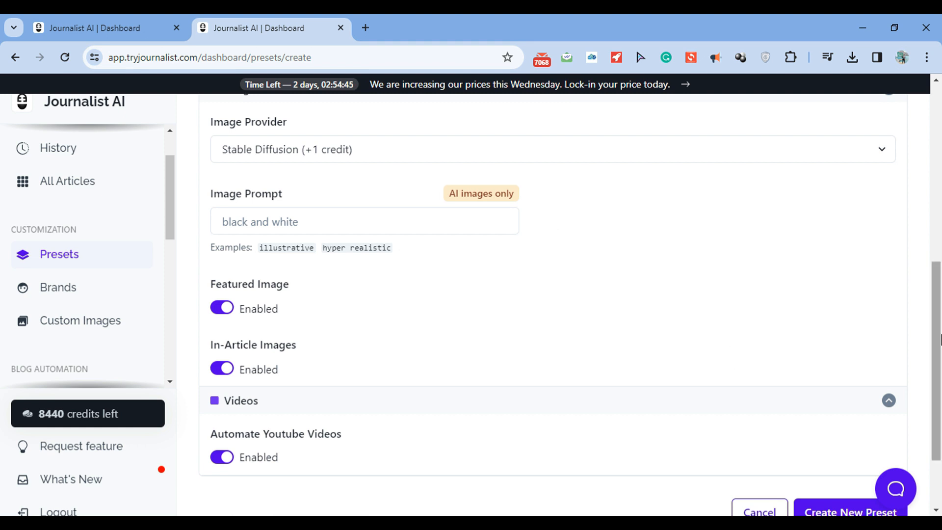
scroll(524, 333, up, 3)
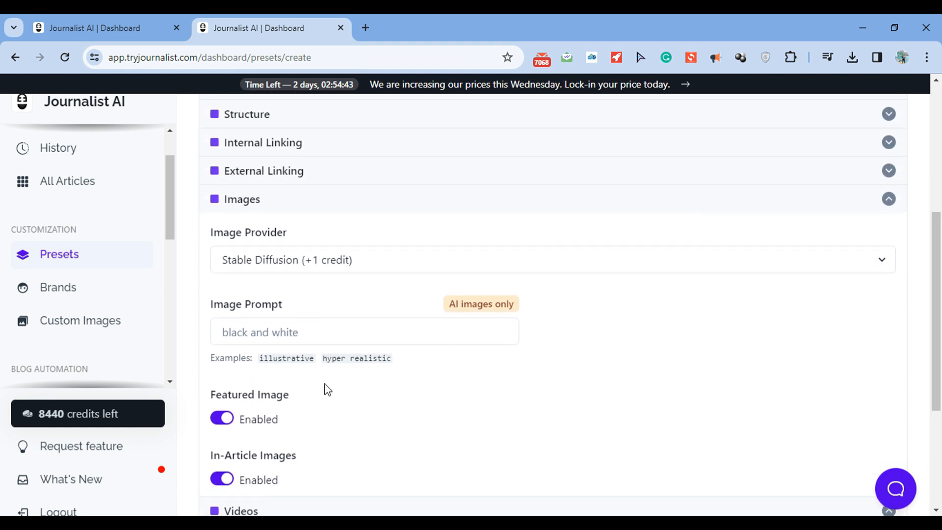
drag(402, 366, 338, 374)
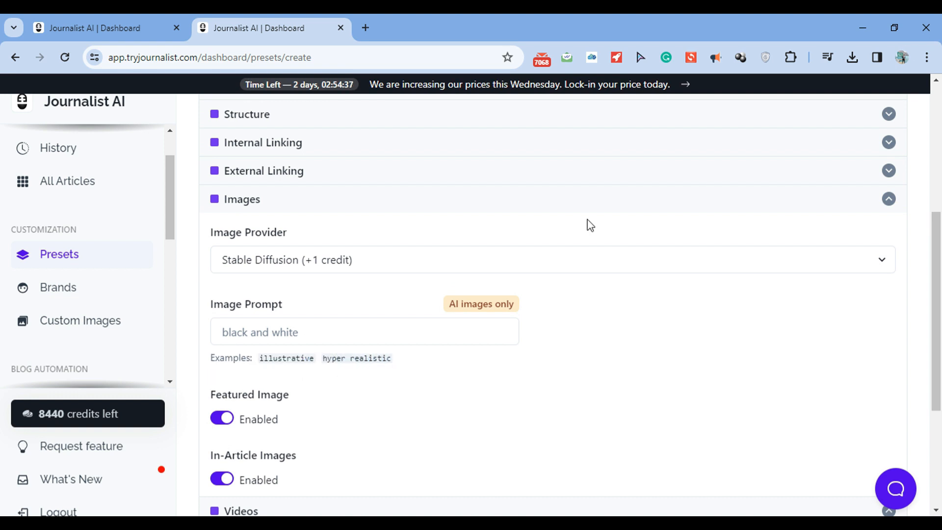
- Collapse the preset's Images section and enable Automatic External Links in the External Linking settings
scroll(856, 245, up, 1)
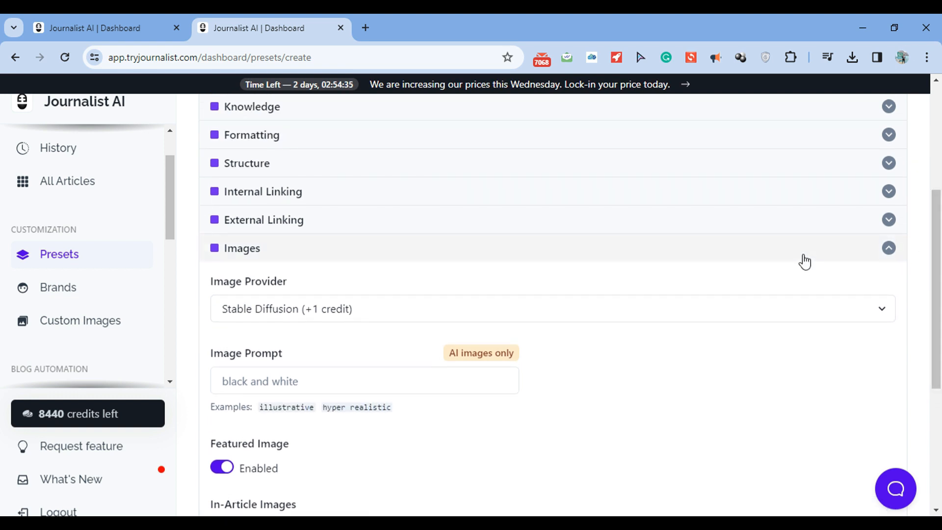
click(805, 260)
click(473, 247)
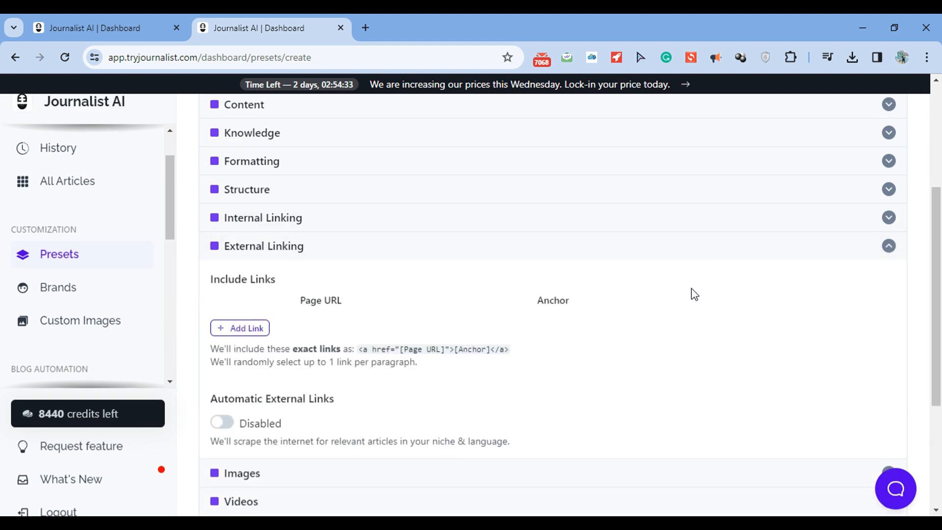
scroll(540, 324, down, 1)
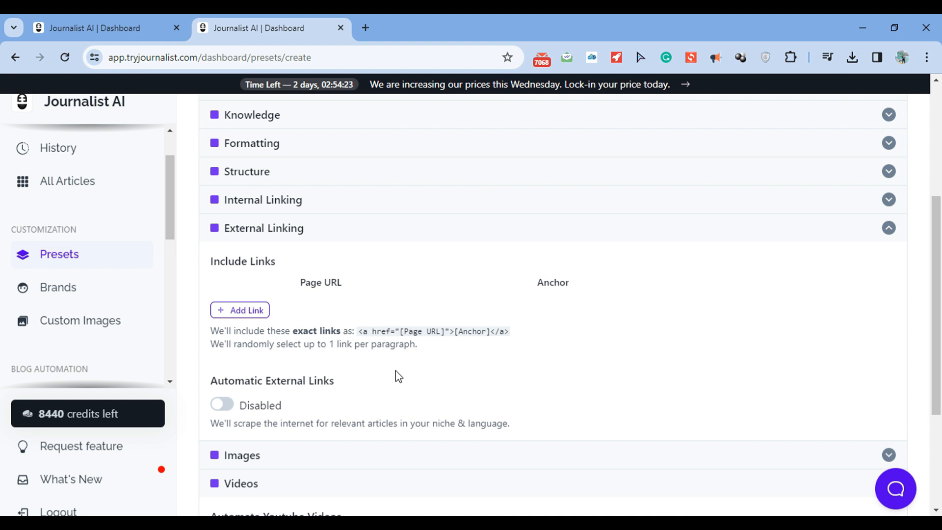
click(224, 413)
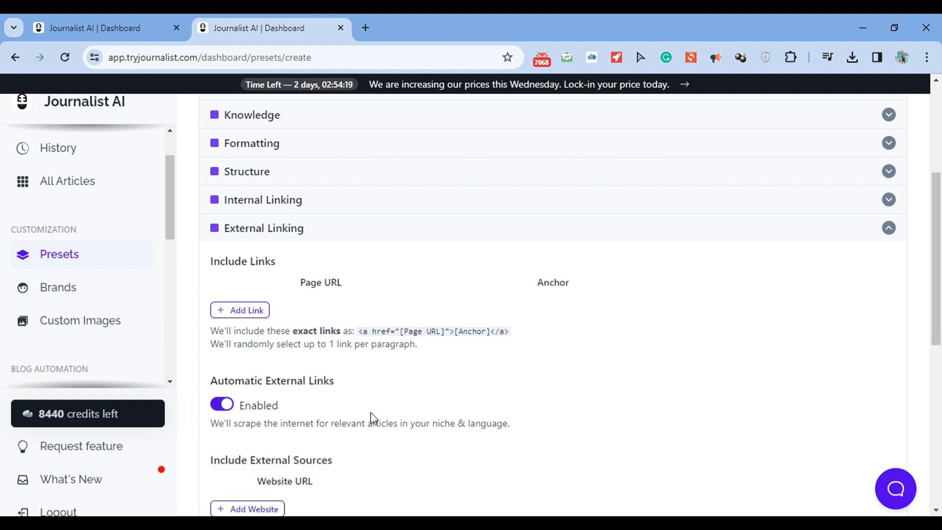
- Collapse External Linking and add a blank sitemap row in the preset's Internal Linking settings
drag(937, 253, 941, 223)
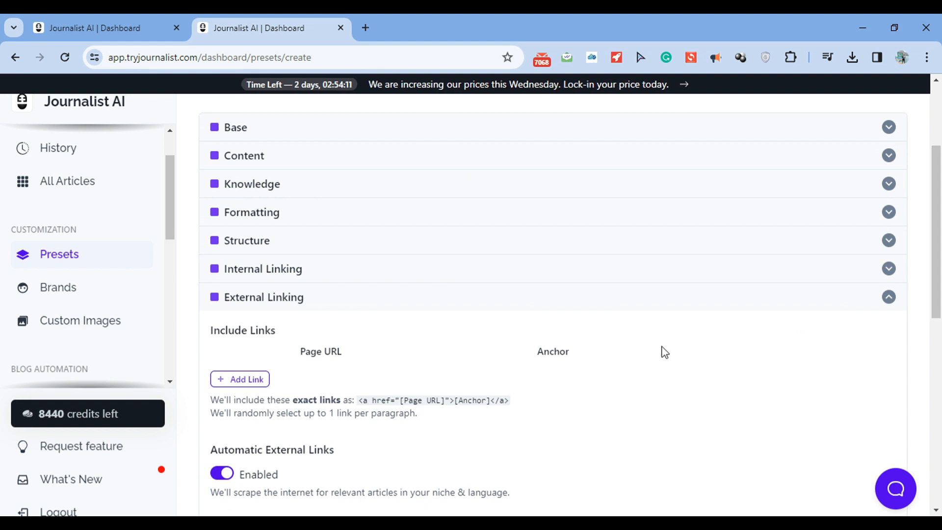
click(666, 308)
click(398, 275)
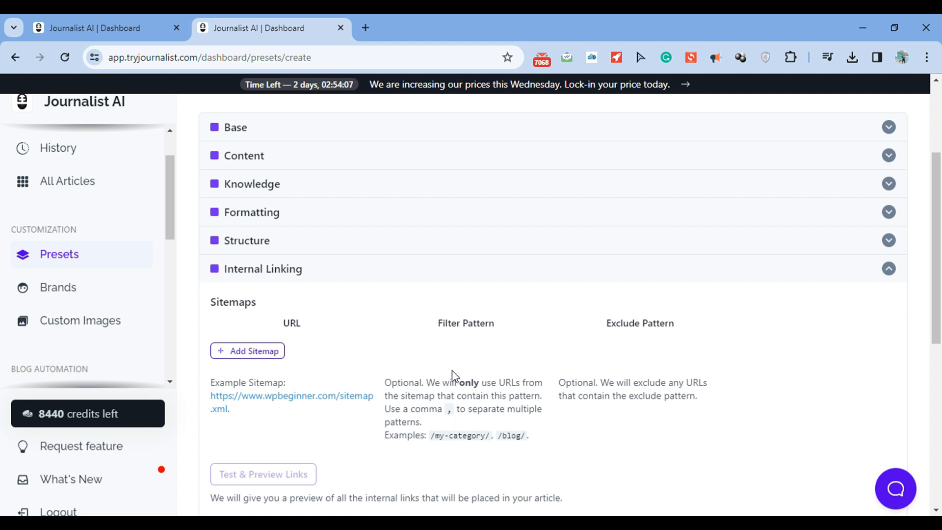
scroll(633, 373, down, 1)
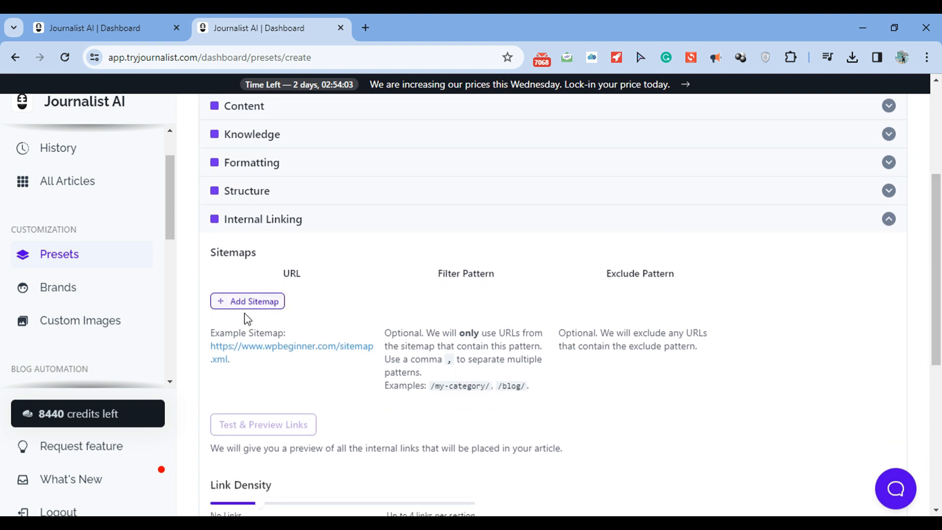
click(232, 302)
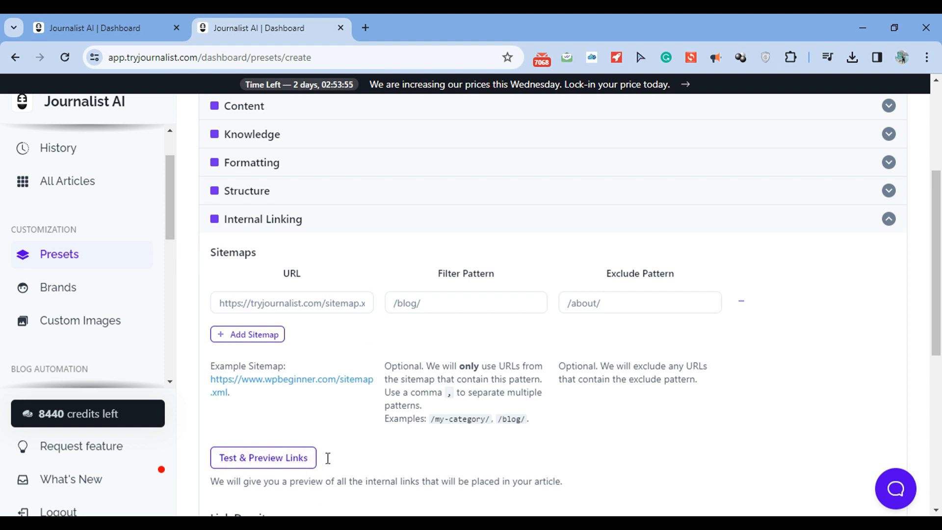
- Collapse Internal Linking and review the preset's Structure settings and Article Size options, keeping the size at Medium
drag(940, 279, 941, 250)
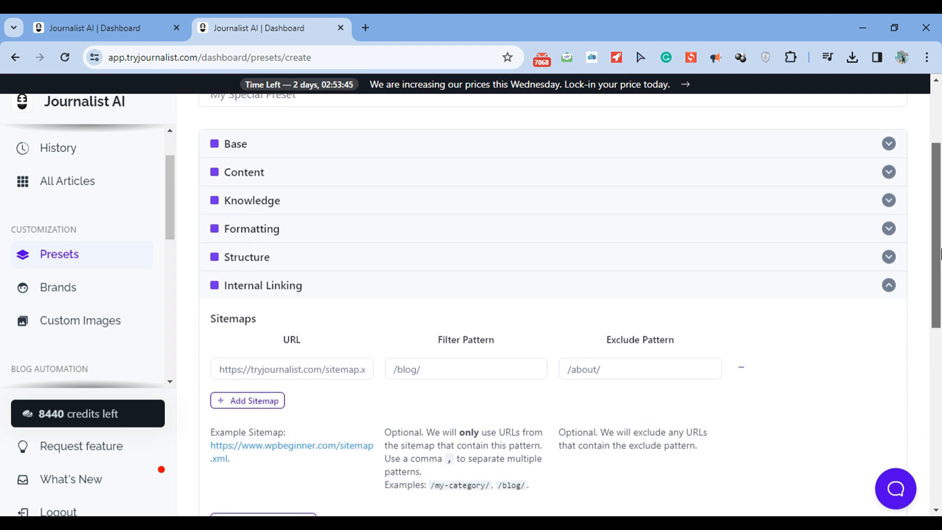
click(854, 290)
click(860, 270)
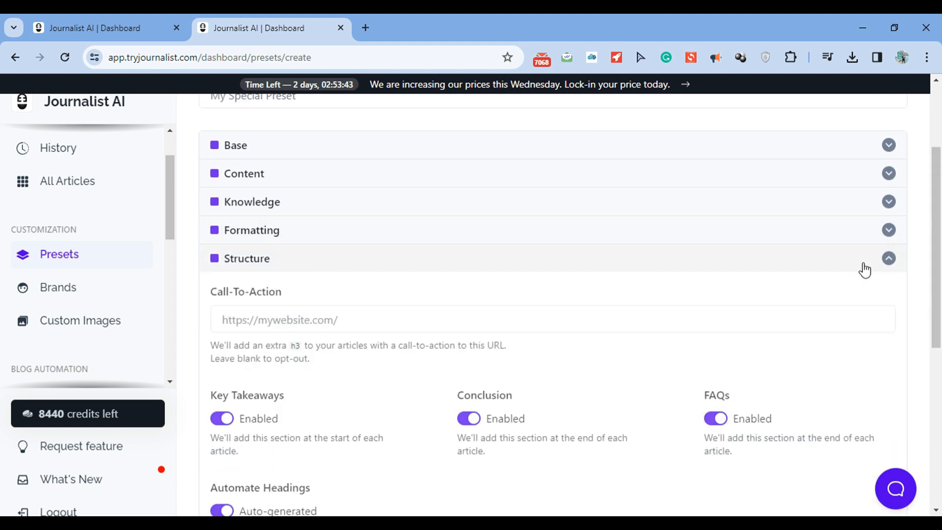
drag(941, 265, 941, 328)
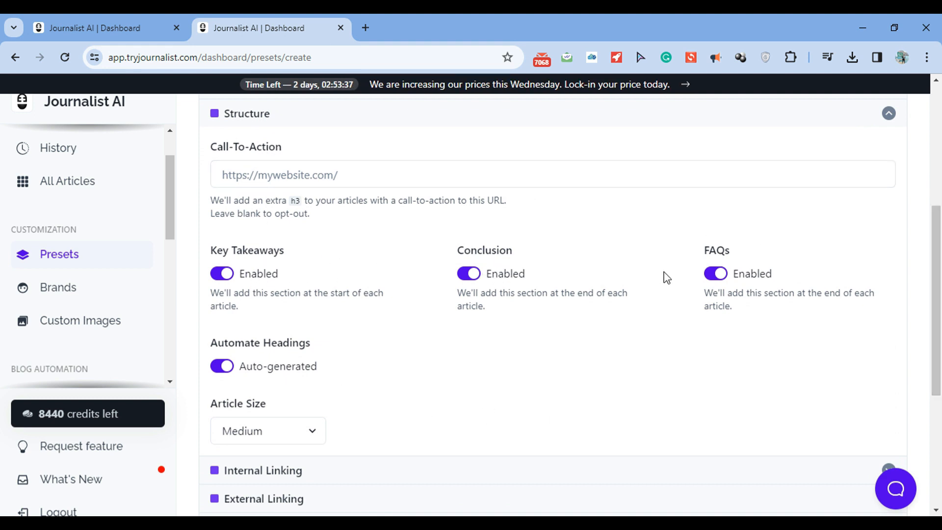
click(297, 439)
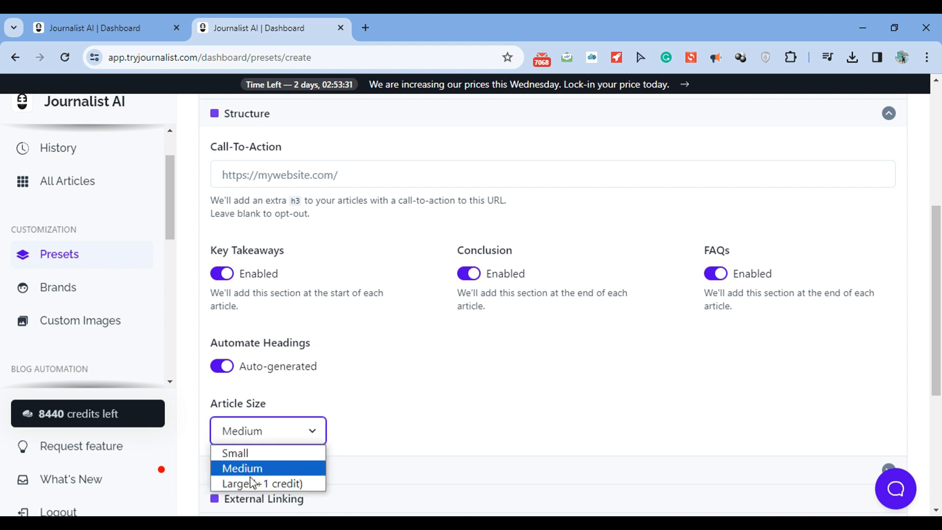
click(448, 377)
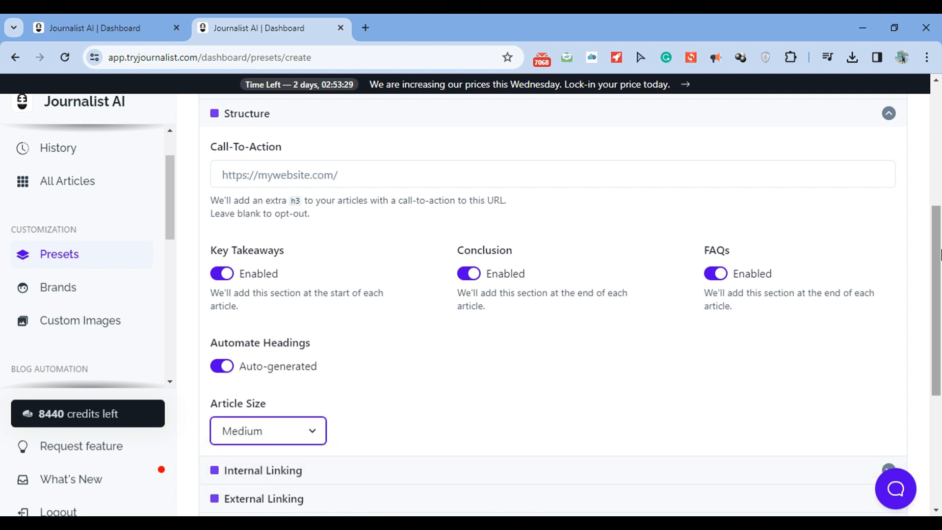
- Collapse the Structure section and enable Italics in the preset's Formatting settings
scroll(786, 221, up, 2)
click(886, 209)
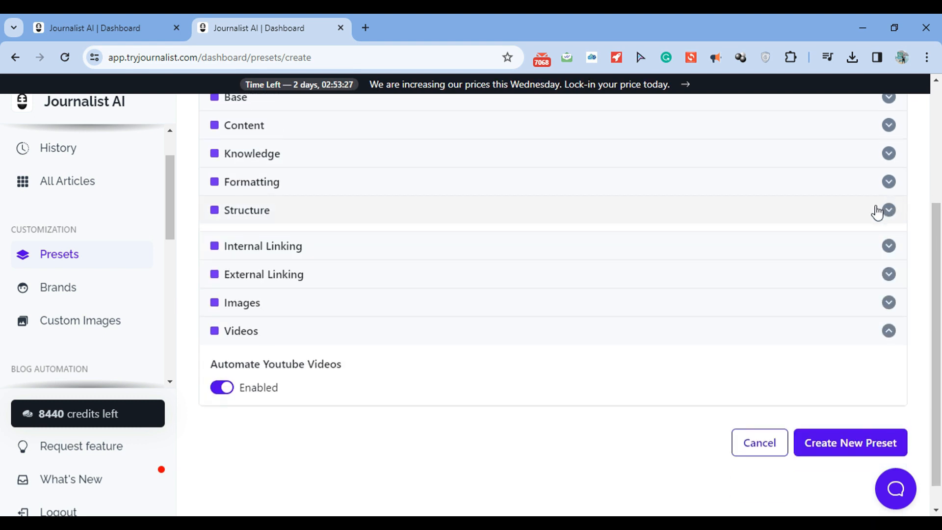
click(872, 191)
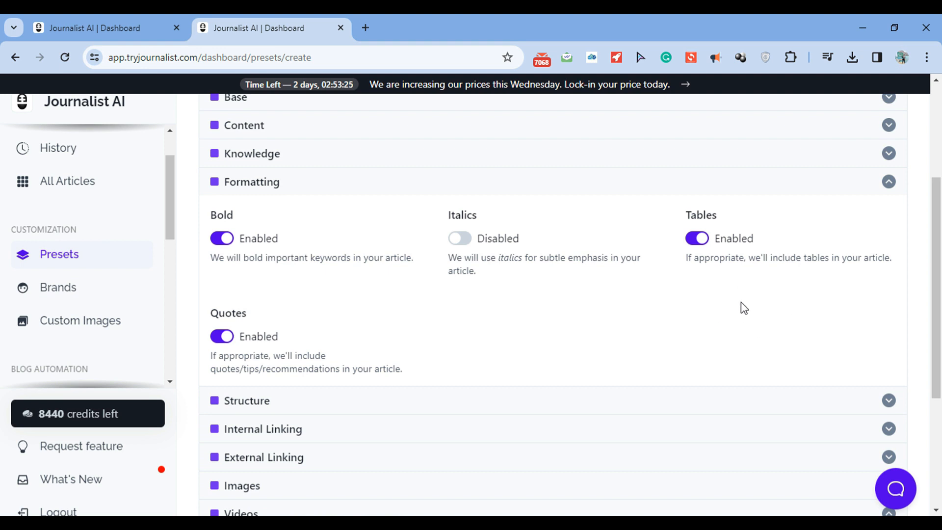
click(460, 239)
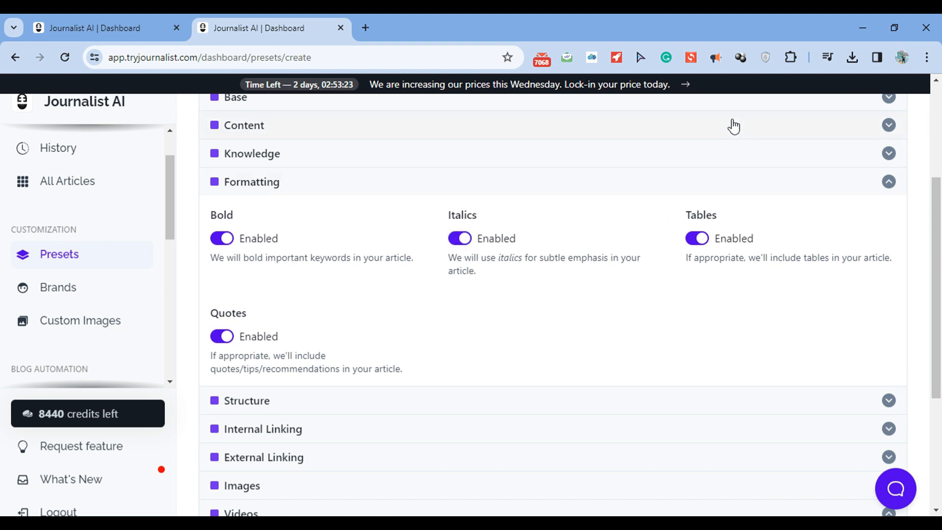
- Enable Connect to Web (+1 credit) in the preset's Knowledge settings and collapse the Formatting section
click(737, 156)
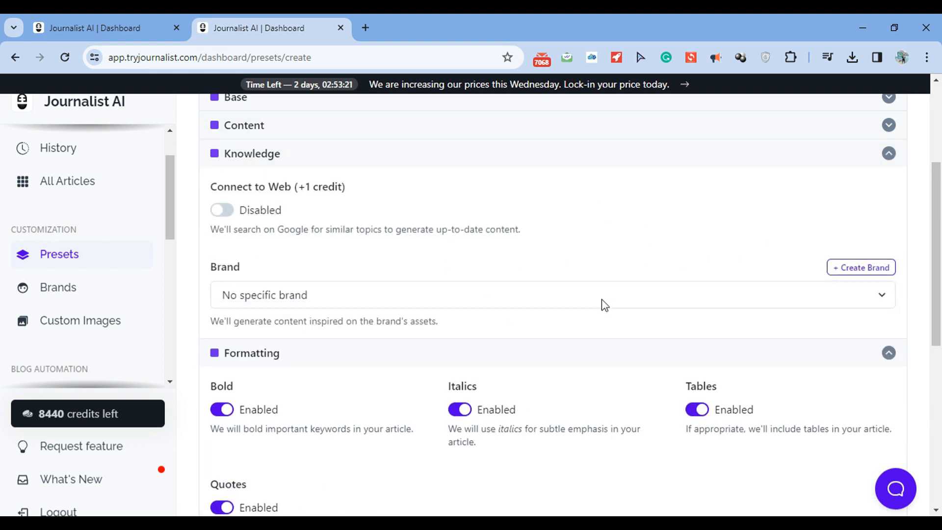
click(224, 211)
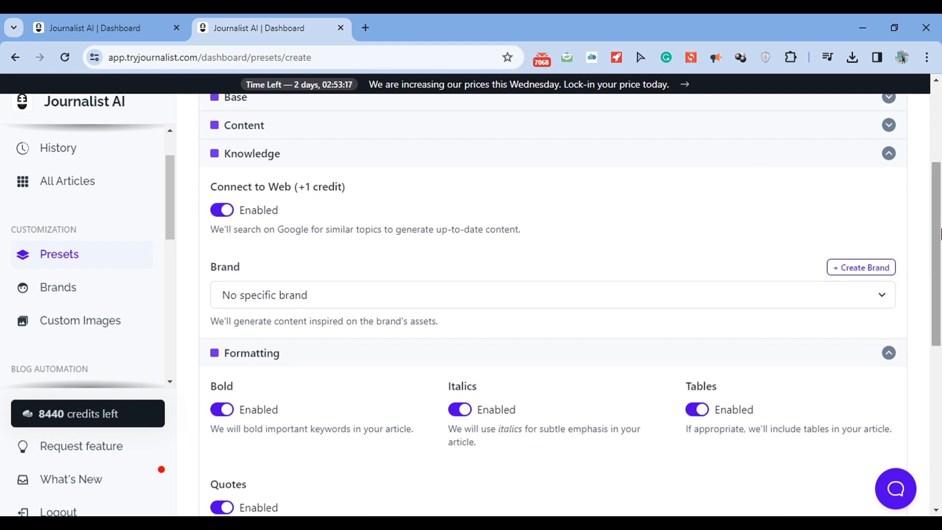
scroll(844, 244, up, 2)
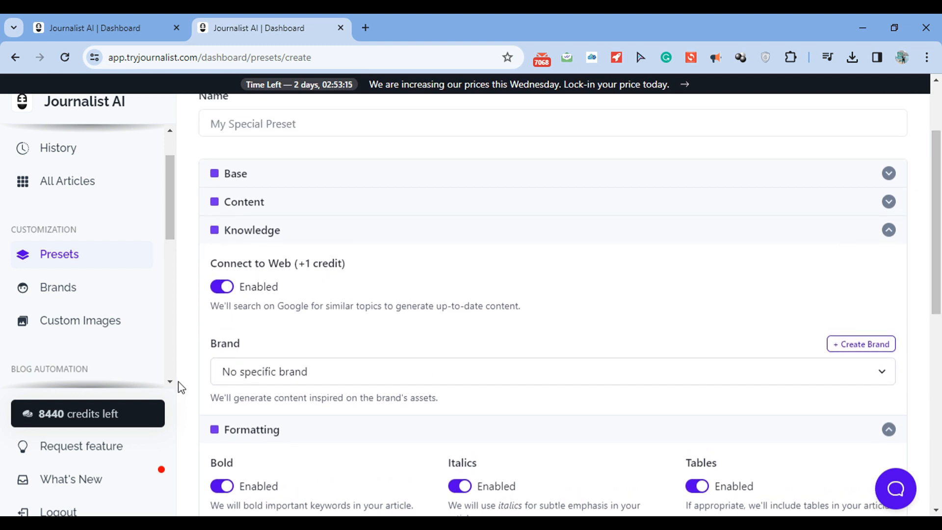
click(274, 431)
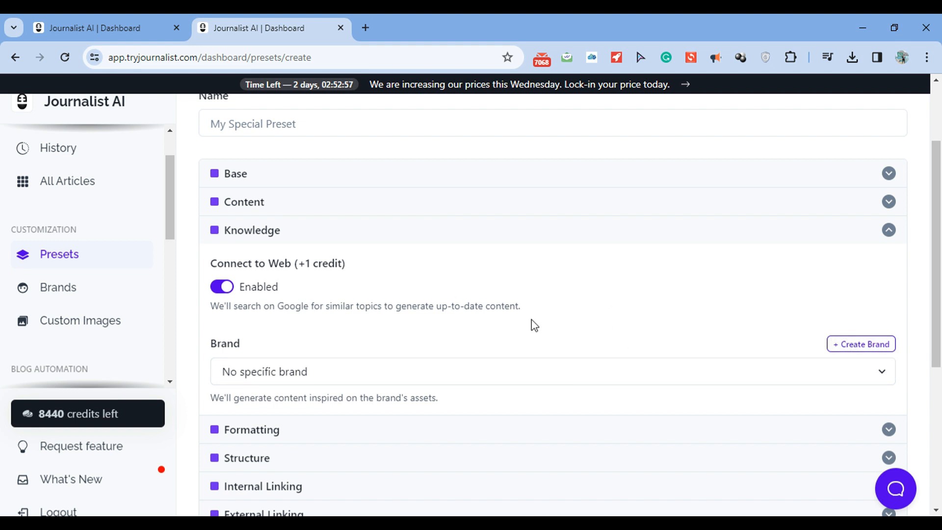
- Collapse Knowledge, browse the Target Country choices in the preset's Content settings and select United States
click(558, 241)
click(476, 201)
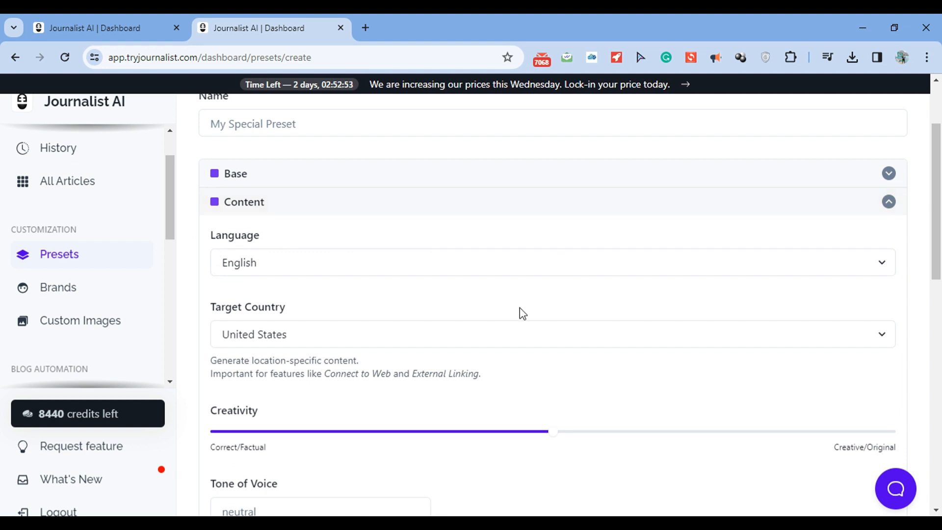
click(452, 332)
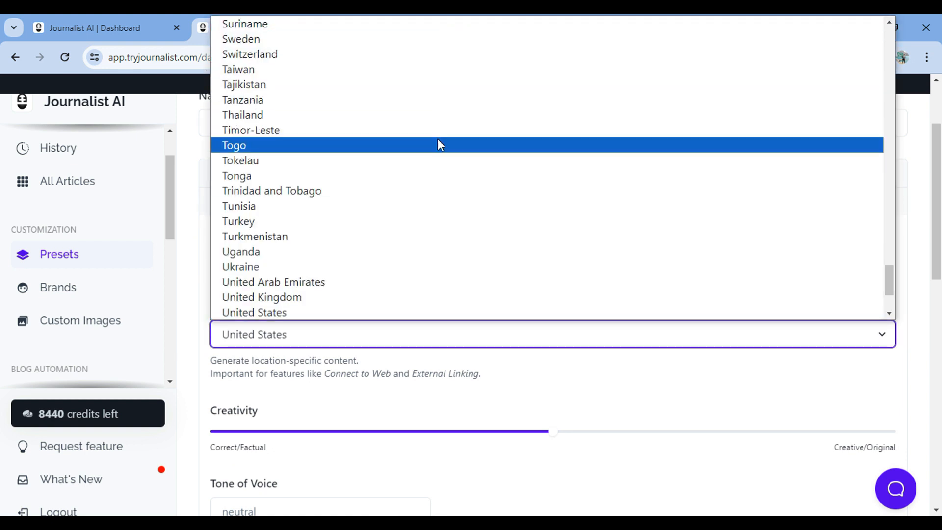
key(End)
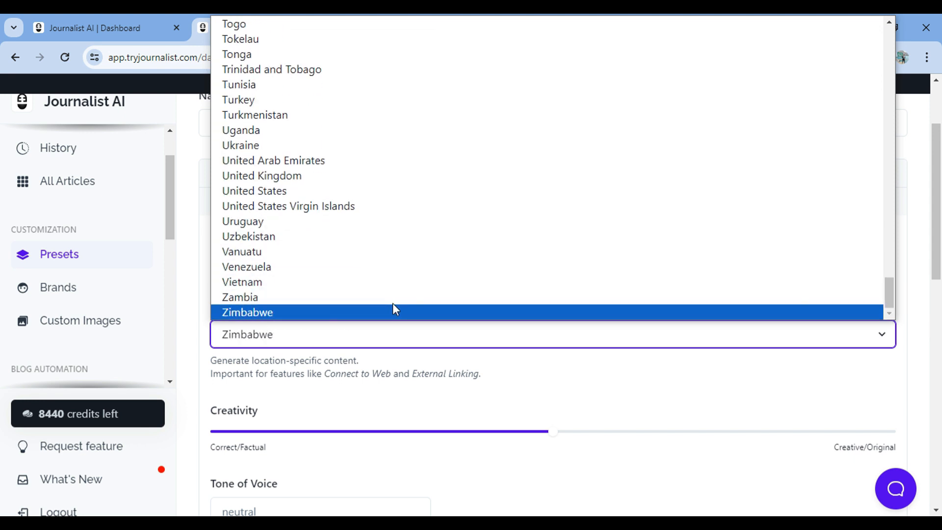
key(Up)
key(Up)
key(Up)
key(Up)
key(Up)
key(Up)
key(Up)
key(Up)
key(Up)
key(Up)
key(Up)
key(Up)
key(Up)
key(Down)
key(Down)
key(Down)
key(Down)
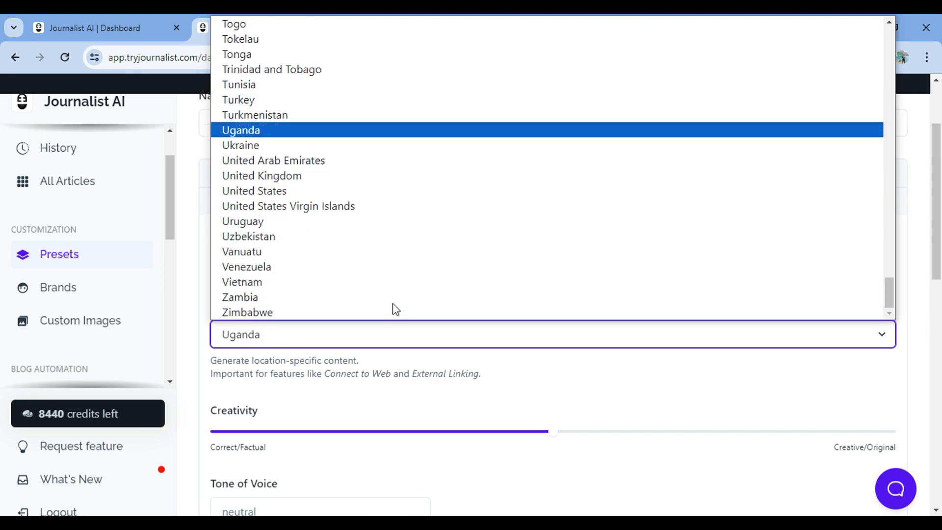
key(Down)
key(Return)
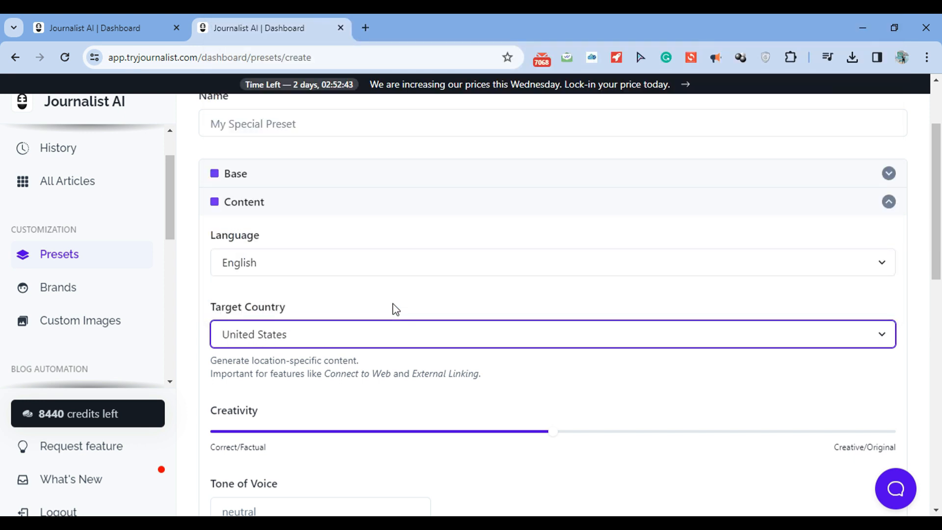
- Browse the Language choices, keep English, and review the remaining Content settings from Creativity down to Custom Instructions
scroll(565, 274, down, 1)
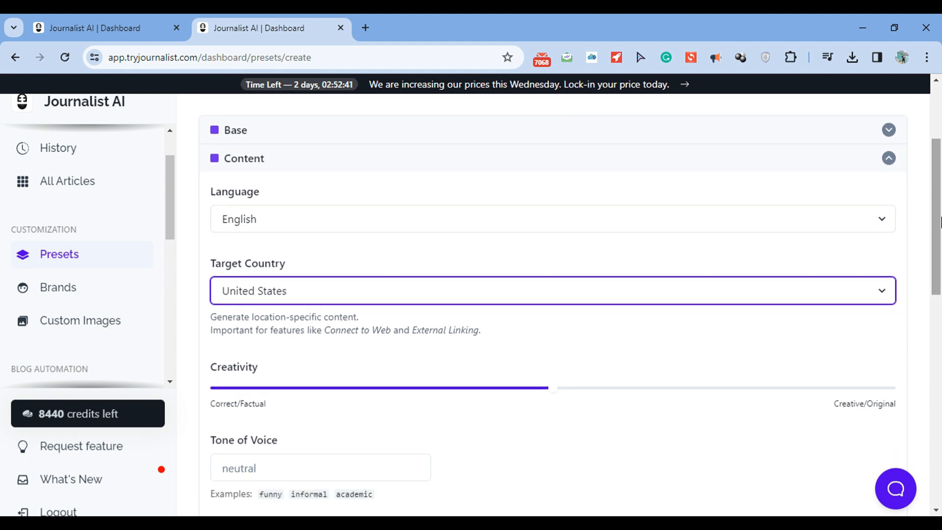
click(320, 229)
click(320, 229)
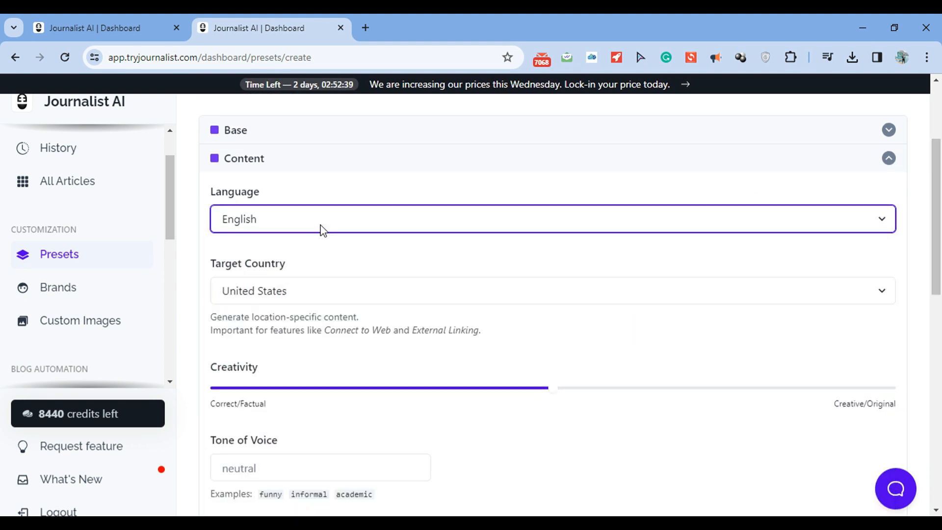
click(439, 227)
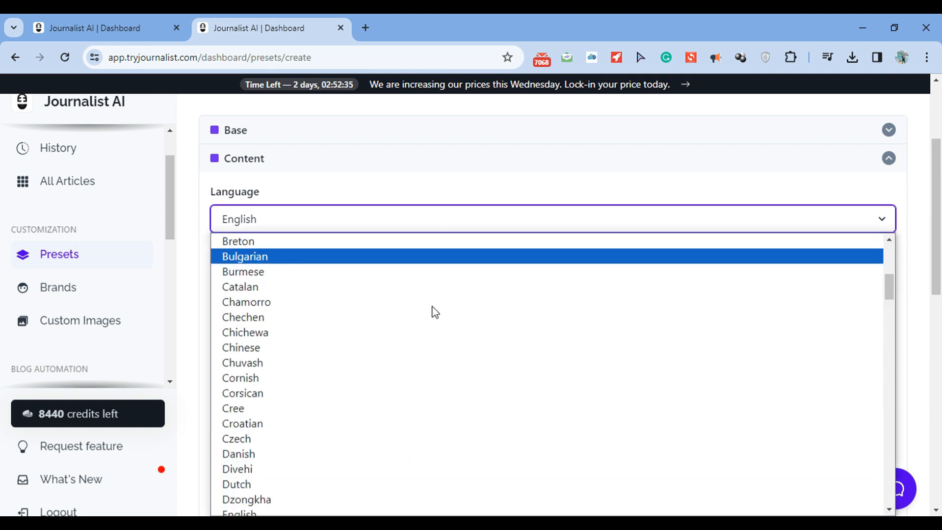
click(390, 506)
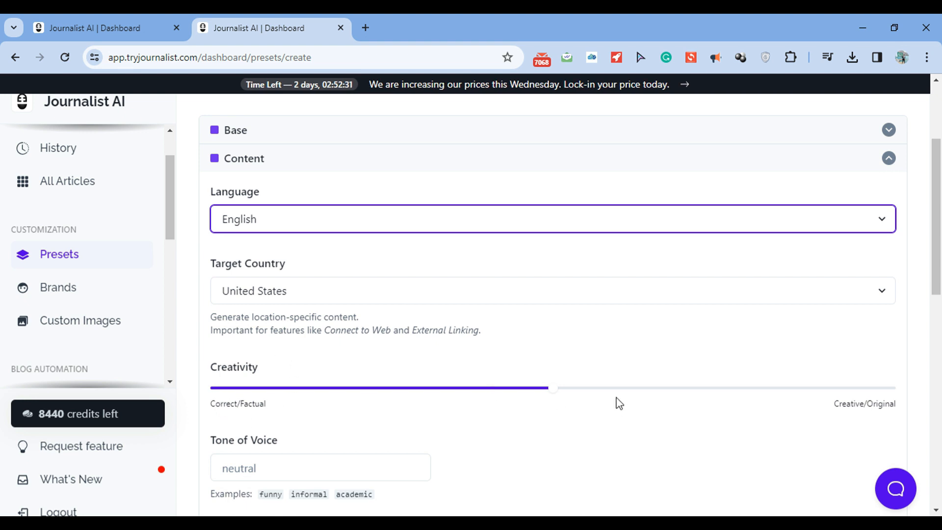
scroll(941, 314, down, 3)
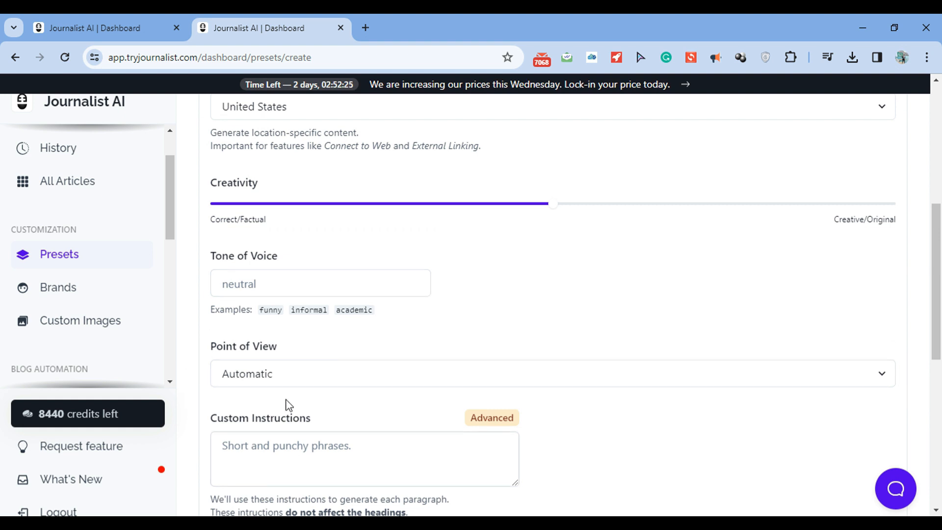
scroll(940, 322, down, 1)
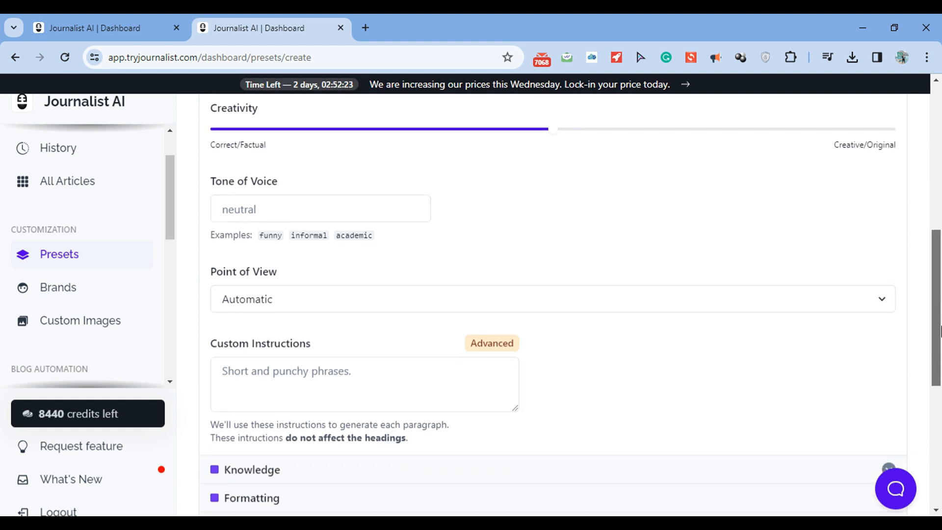
- Collapse the Content section and set the Generation Mode to Keyword Monitor in the preset's Base settings
drag(941, 321, 940, 211)
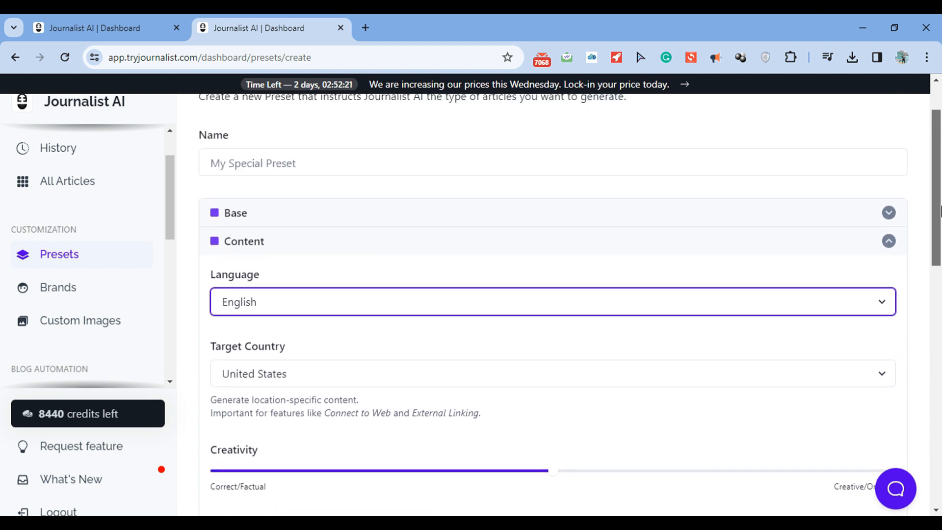
click(817, 258)
click(769, 220)
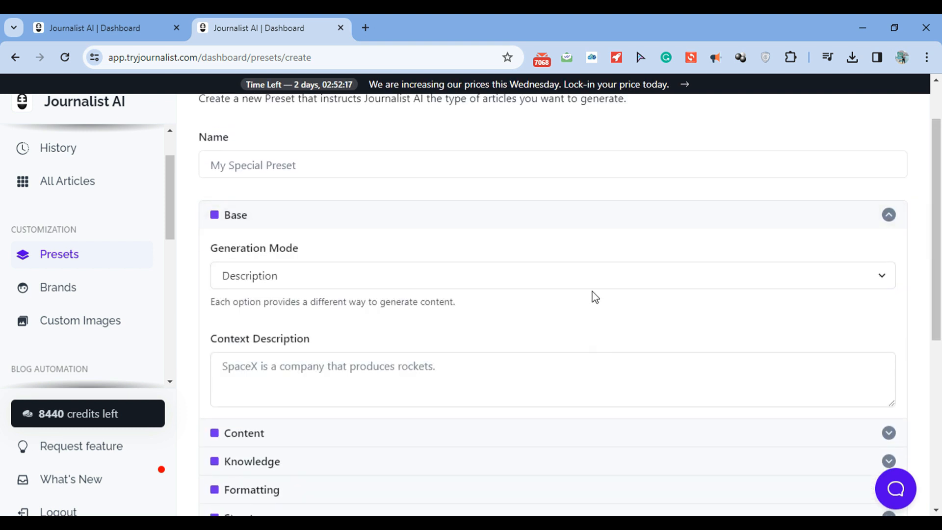
click(486, 283)
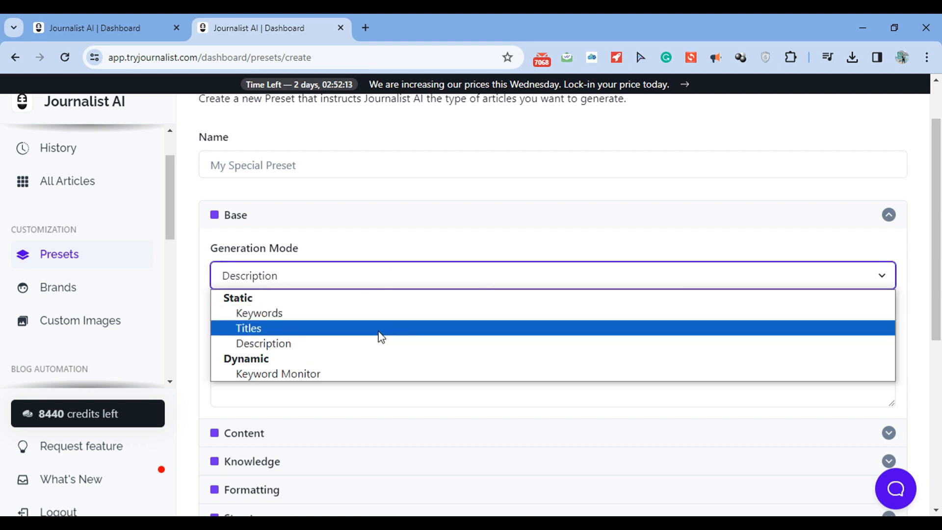
click(361, 376)
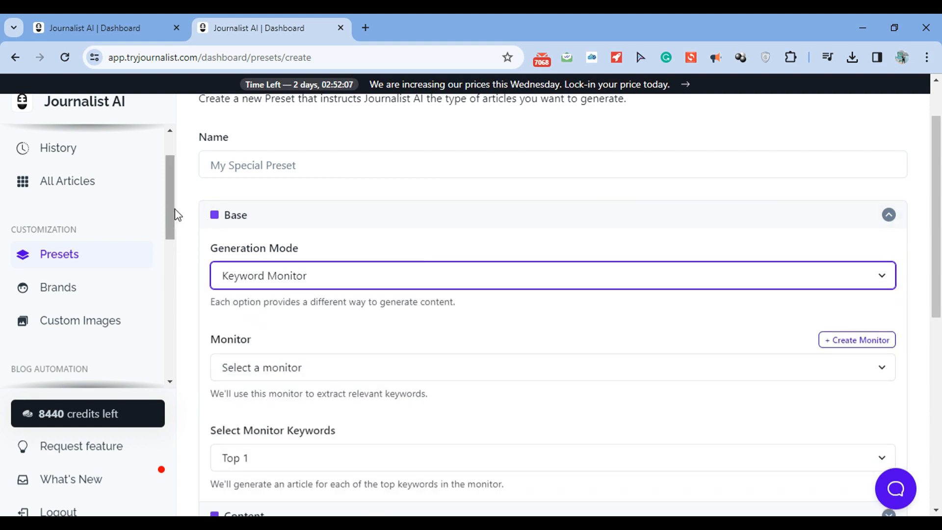
- Go to the Keyword Monitors page and open the existing Fiverr monitor
drag(173, 212, 176, 331)
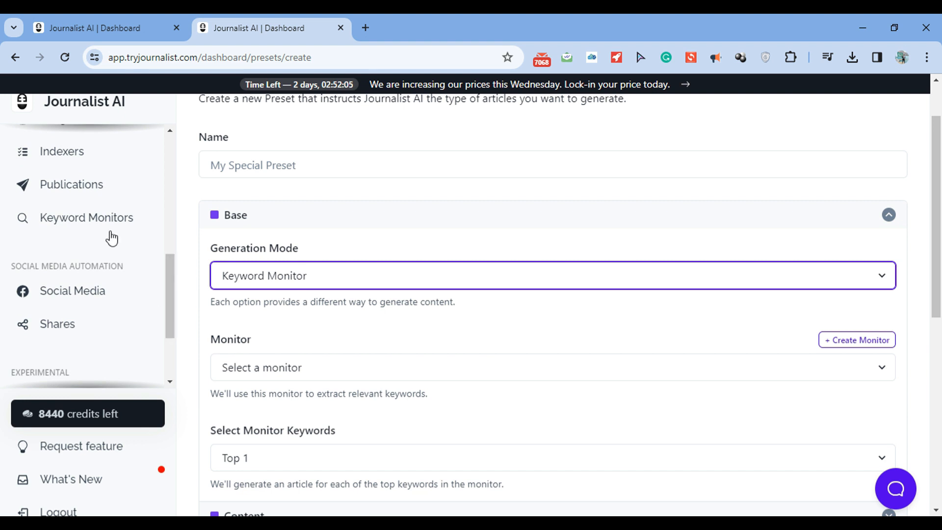
click(109, 229)
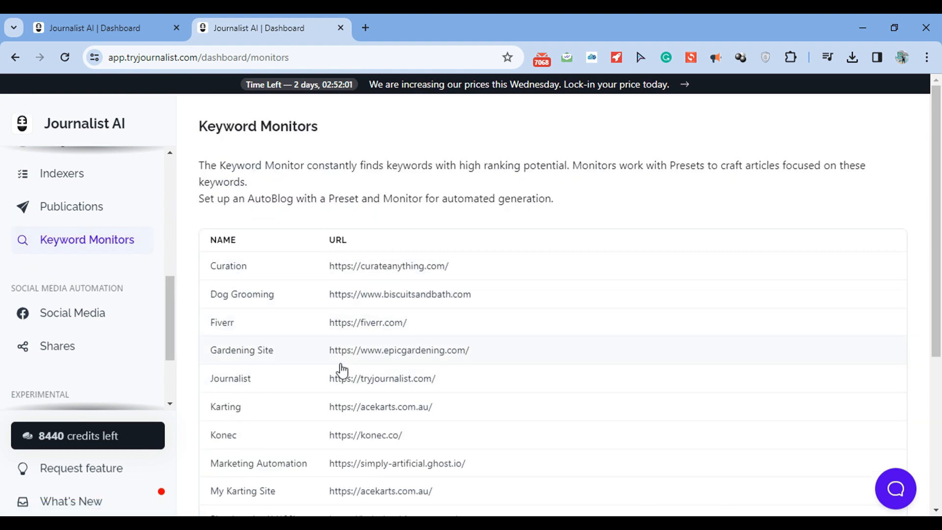
click(468, 322)
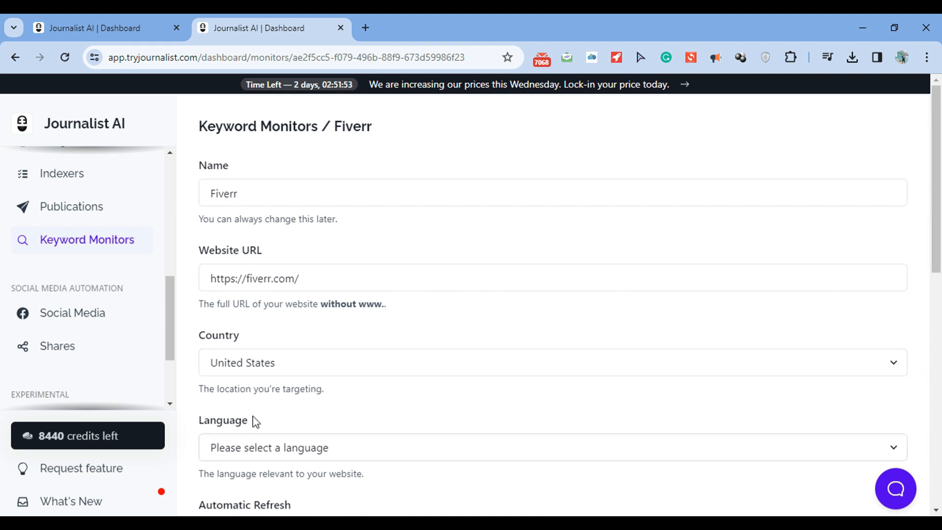
- Review the Fiverr monitor's settings and its Last Suggestions keywords with monthly searches and difficulty, highlighting "fiverr jobs for beginners"
scroll(798, 318, down, 3)
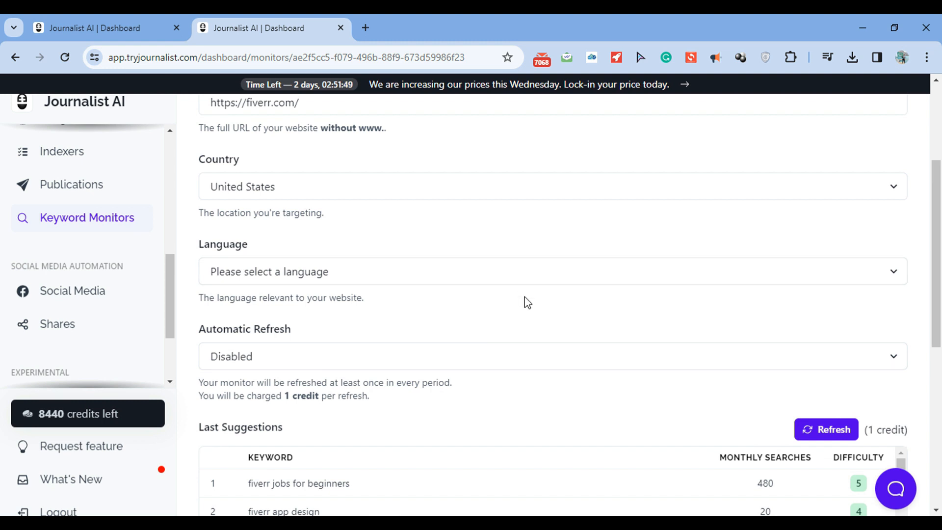
drag(937, 236, 940, 360)
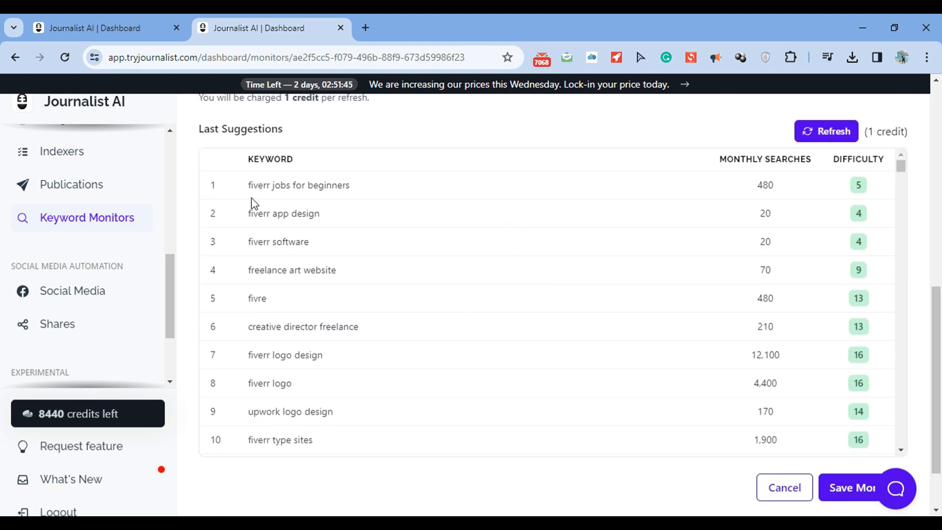
drag(251, 198, 470, 198)
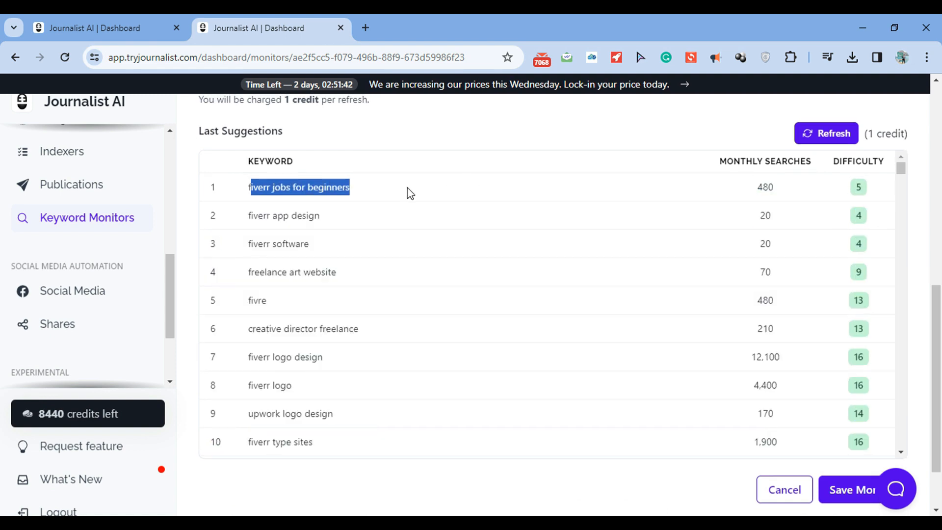
drag(411, 193, 248, 187)
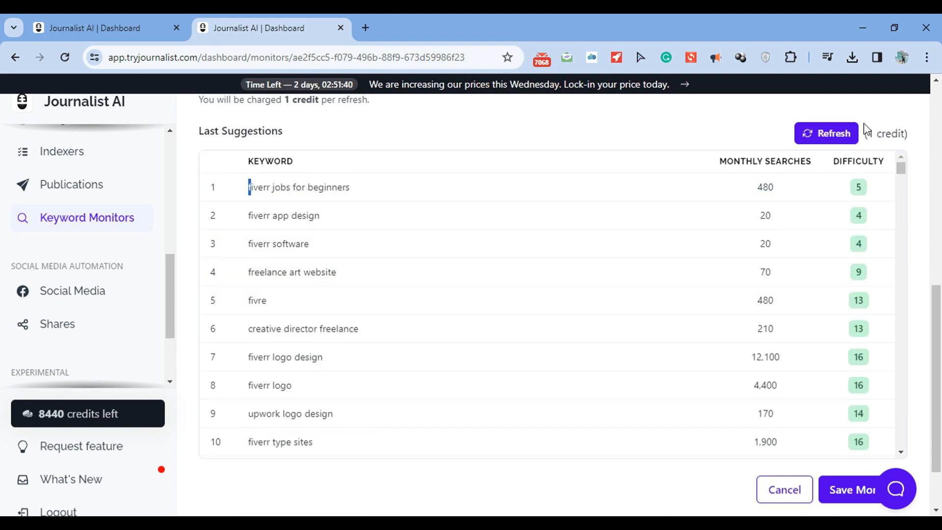
drag(900, 168, 899, 149)
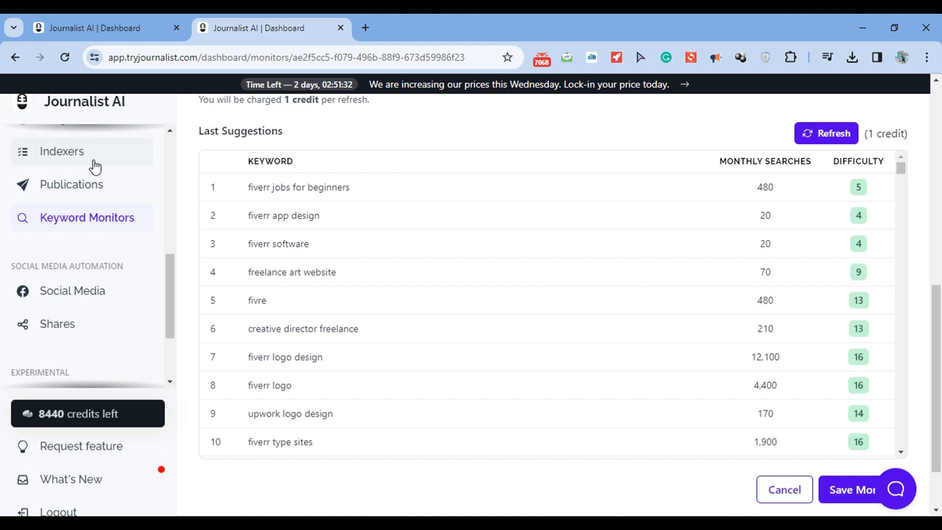
- Go to the Indexers page and open the form for creating a new indexer with a Google connection
drag(172, 301, 172, 279)
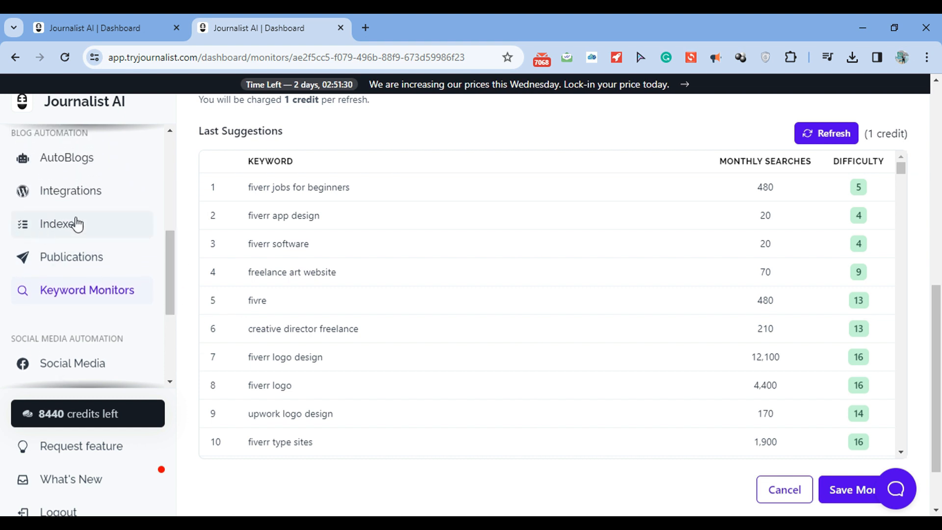
click(63, 227)
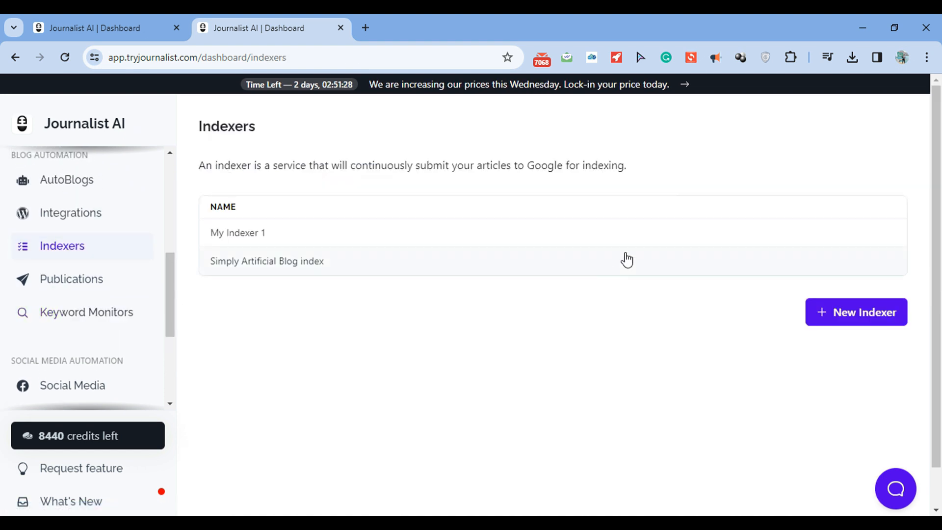
click(835, 315)
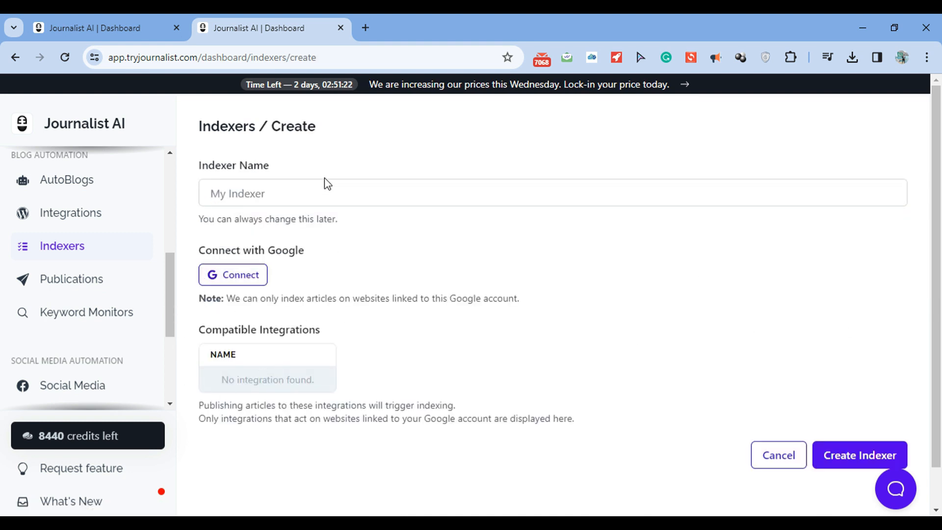
- Open the form for creating a new social media connection and review its fields from Type down to Automatic Syndication
scroll(167, 302, down, 1)
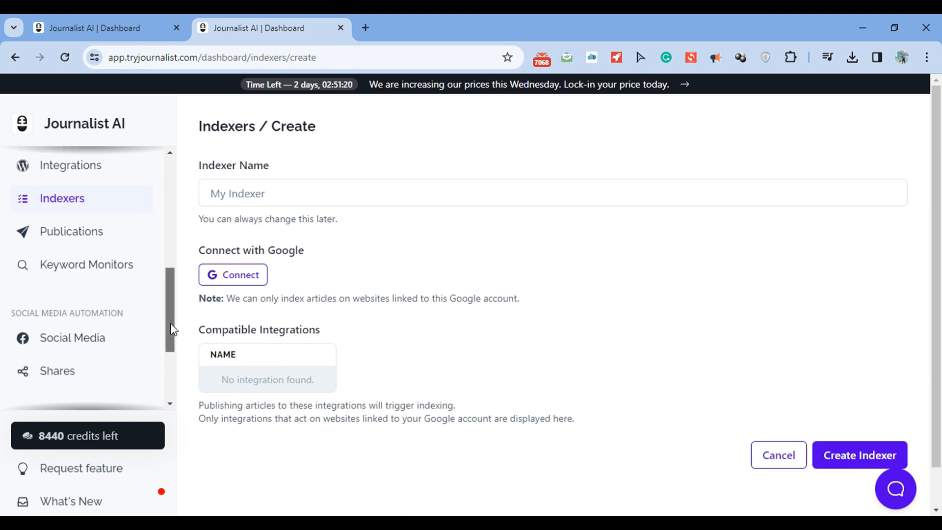
click(123, 335)
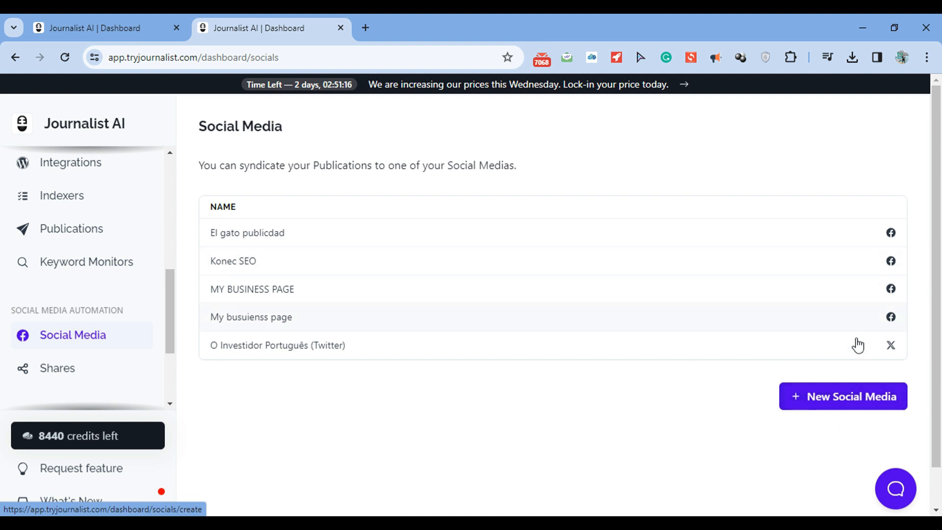
click(842, 395)
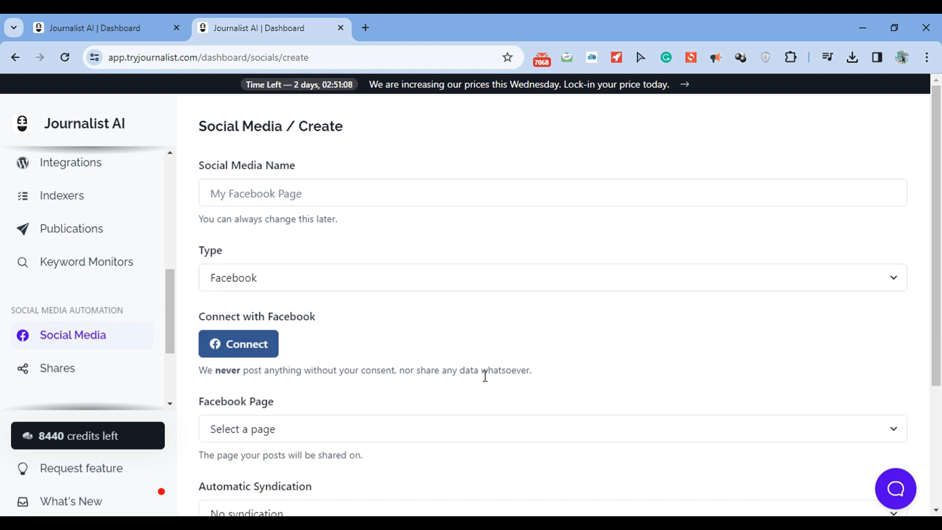
scroll(938, 304, down, 2)
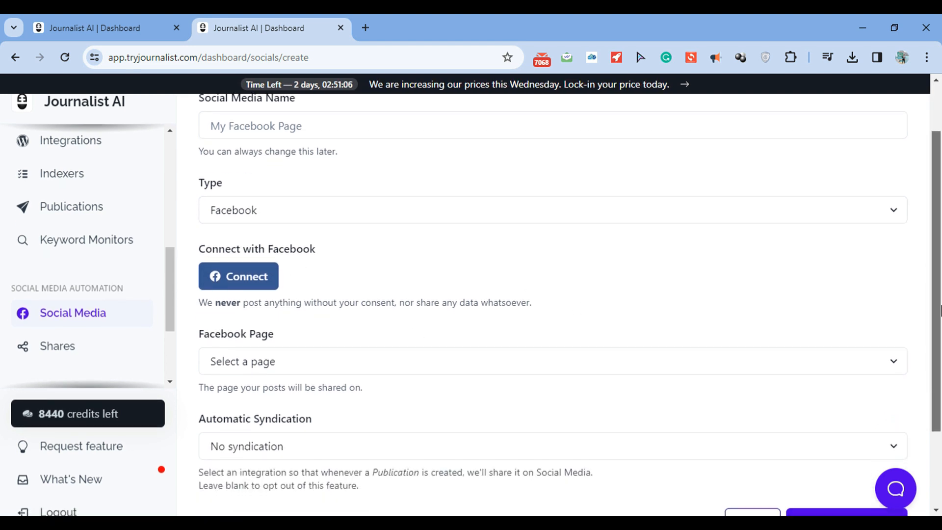
scroll(940, 311, down, 2)
scroll(940, 311, up, 4)
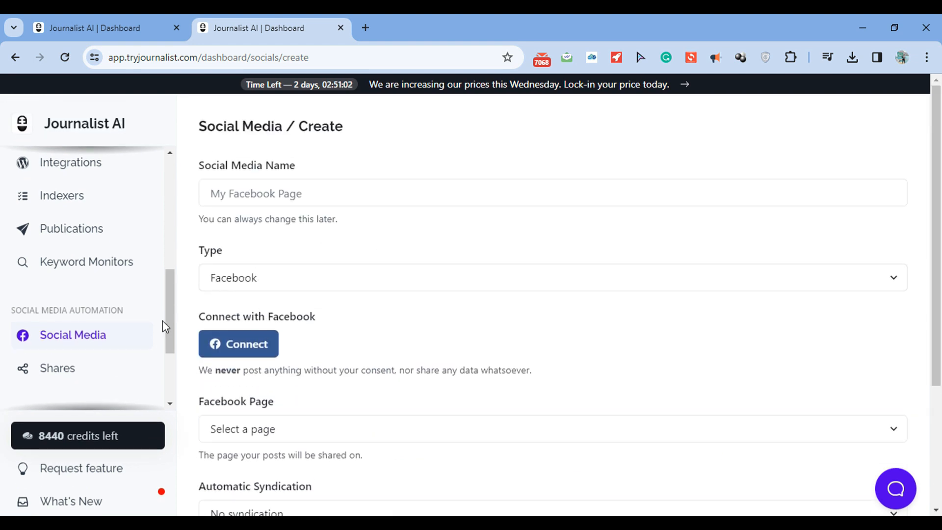
- Return to the Generate Articles page and collapse the Base section of the configuration
drag(170, 320, 183, 210)
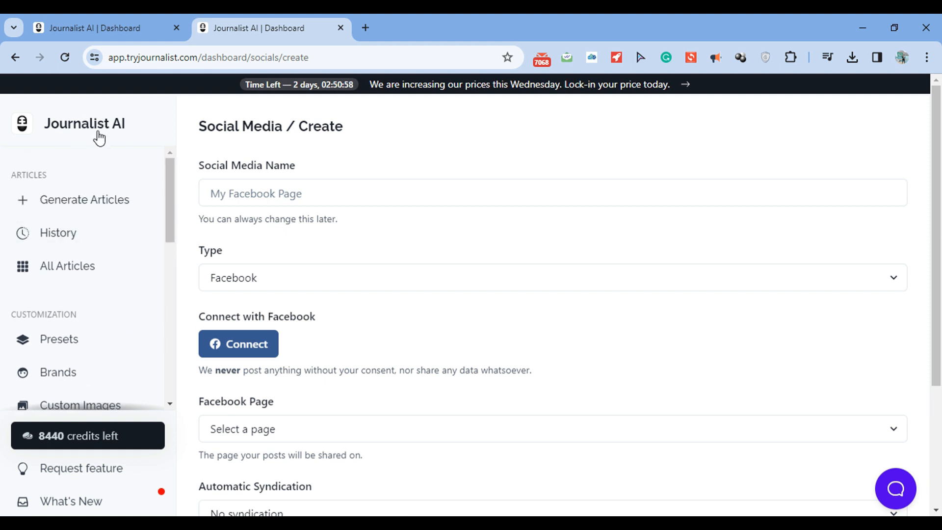
click(72, 132)
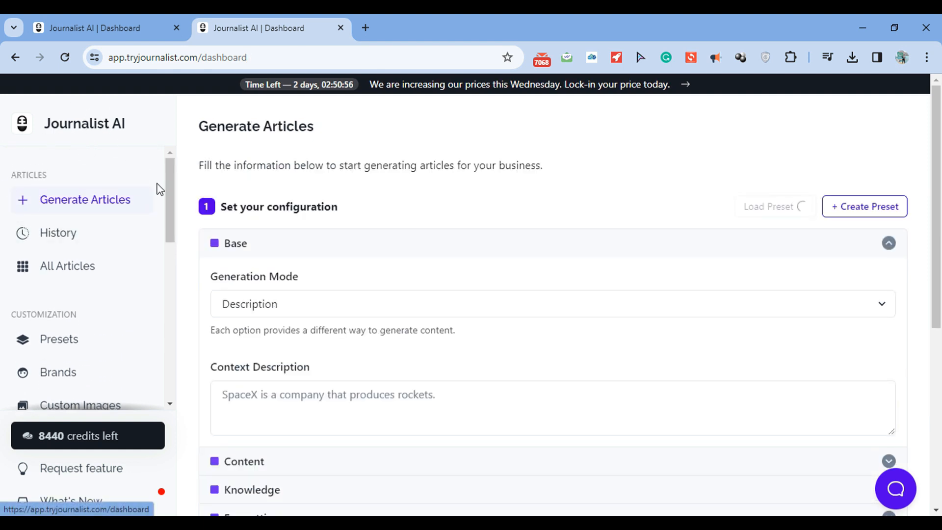
click(598, 252)
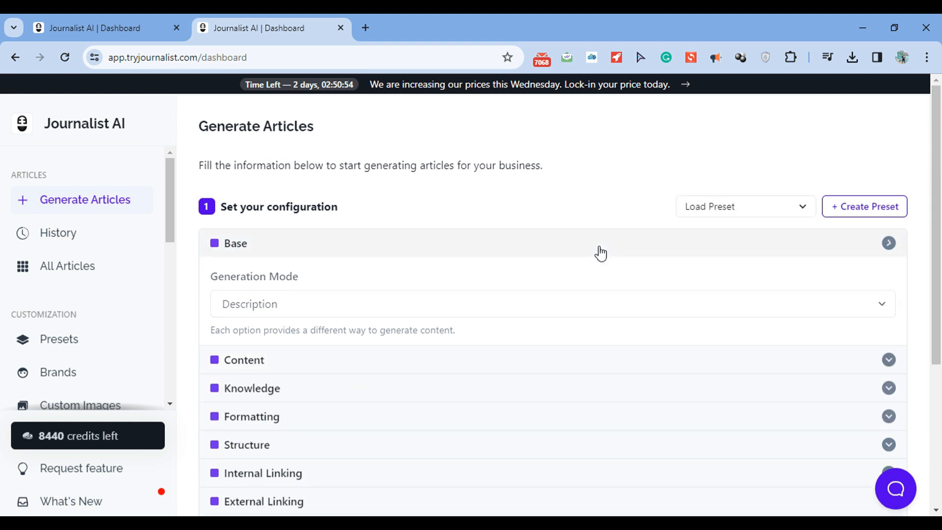
- Browse the article quantity choices up to 300 articles, keep 1 article, and look over the Generate Articles page
drag(941, 279, 941, 357)
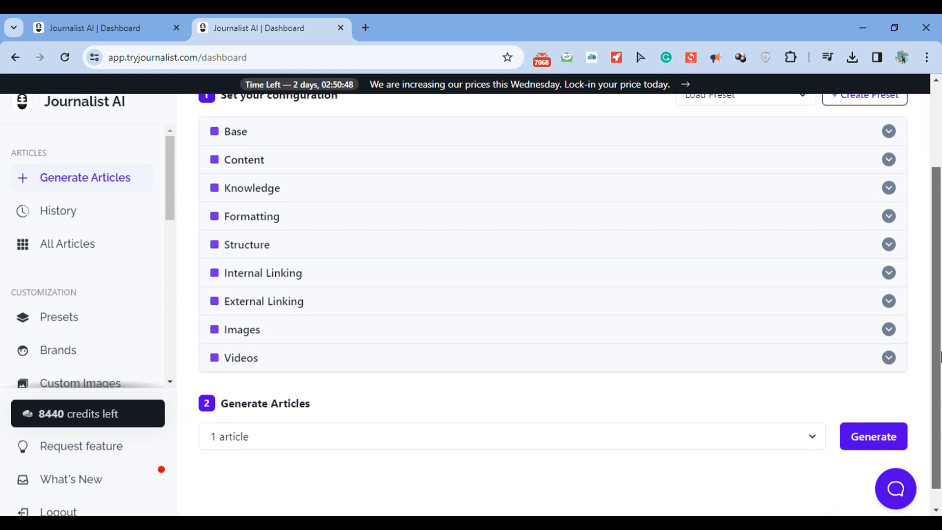
click(778, 433)
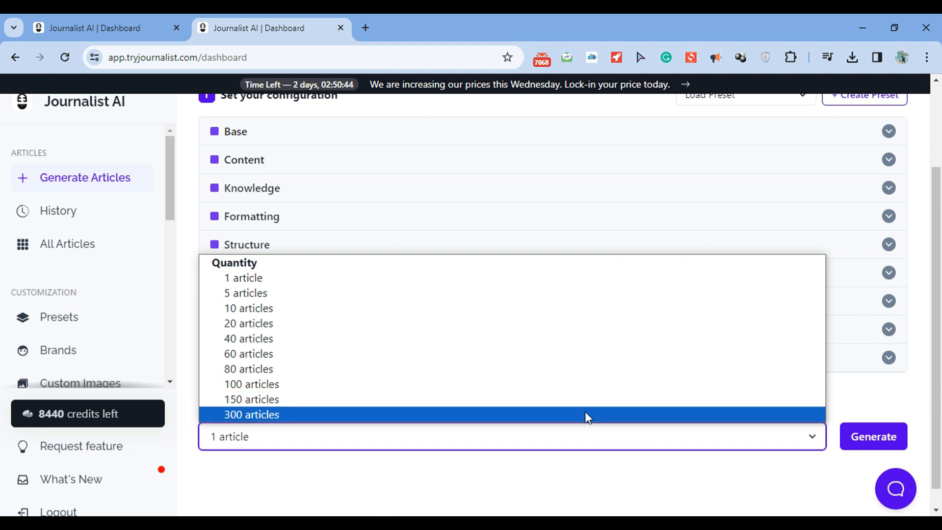
click(609, 276)
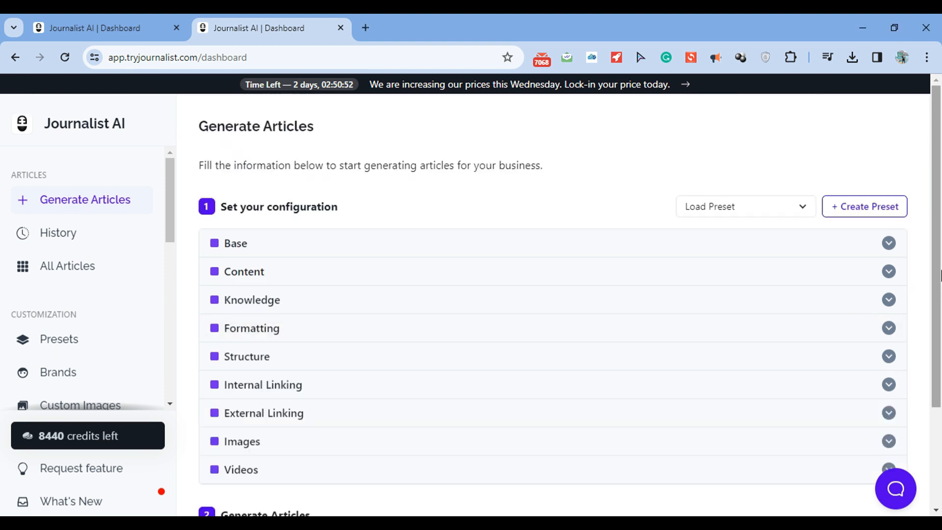
drag(941, 276, 941, 355)
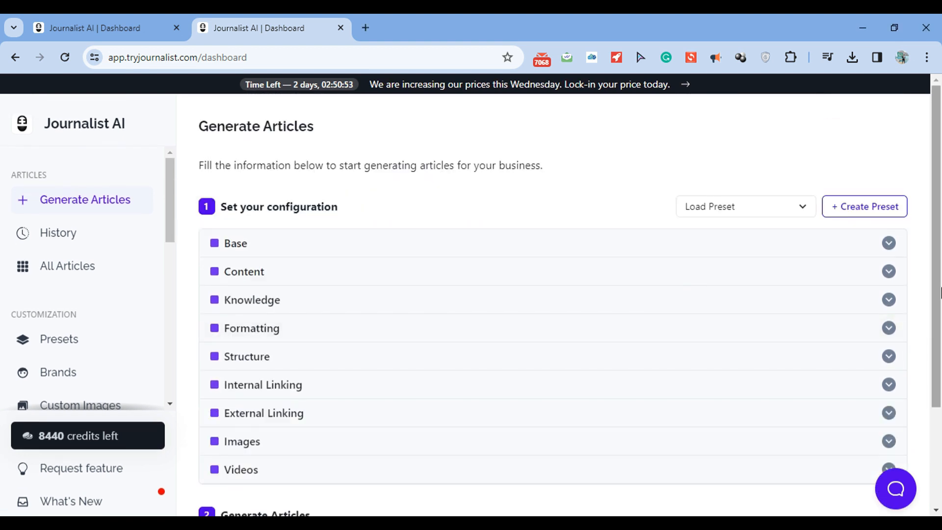